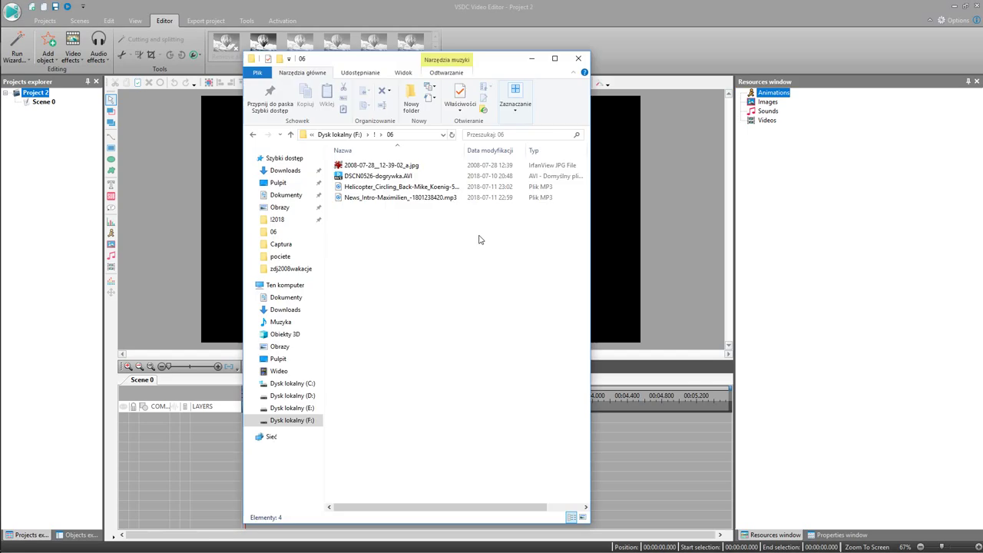
Import DSCN0526-dogrywka.AVI and 2008-07-28__12-39-02_a.jpg from folder 06 into the project resources, closing the file window
{"action": "left_click_drag", "start_coordinate": [347, 63], "coordinate": [394, 66]}
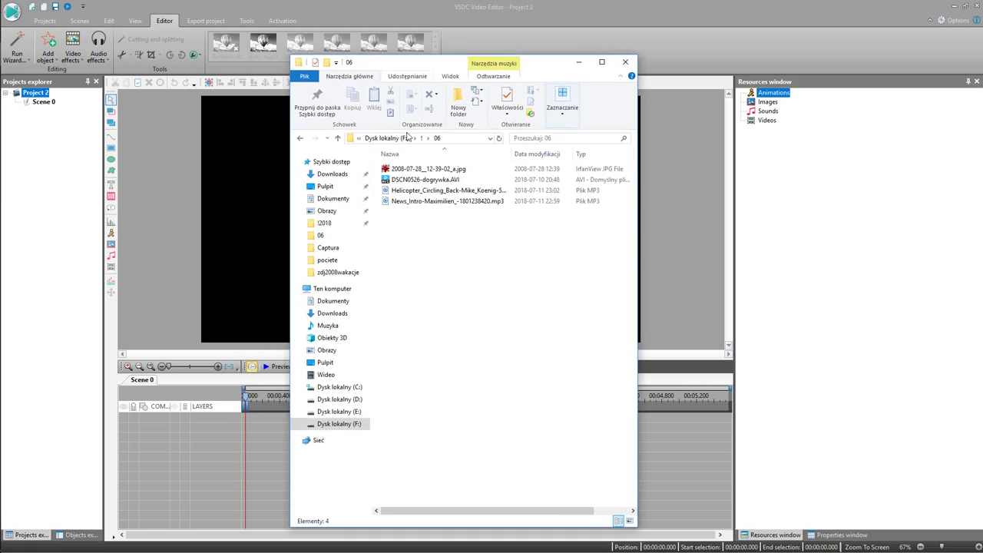
{"action": "left_click_drag", "start_coordinate": [417, 179], "coordinate": [804, 169]}
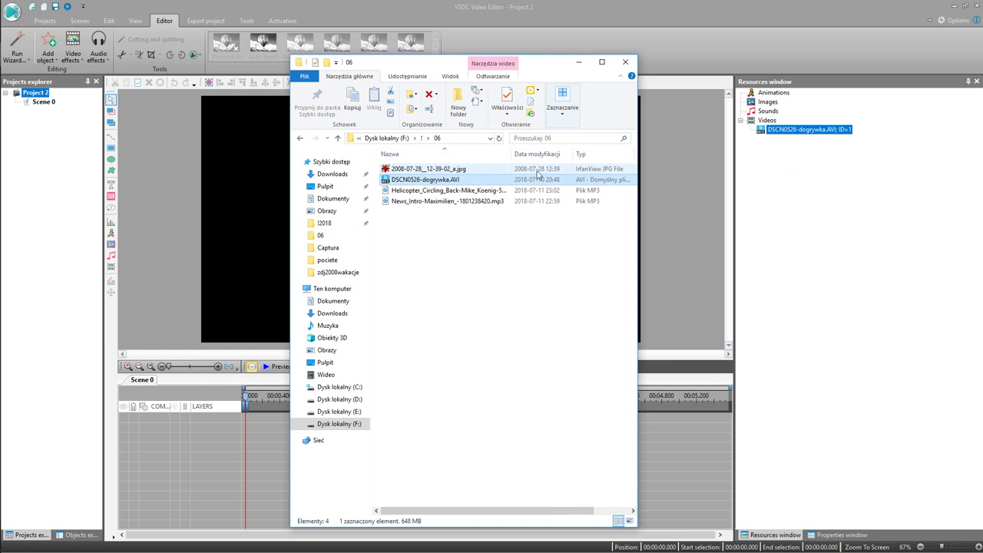
{"action": "left_click_drag", "start_coordinate": [455, 169], "coordinate": [795, 180]}
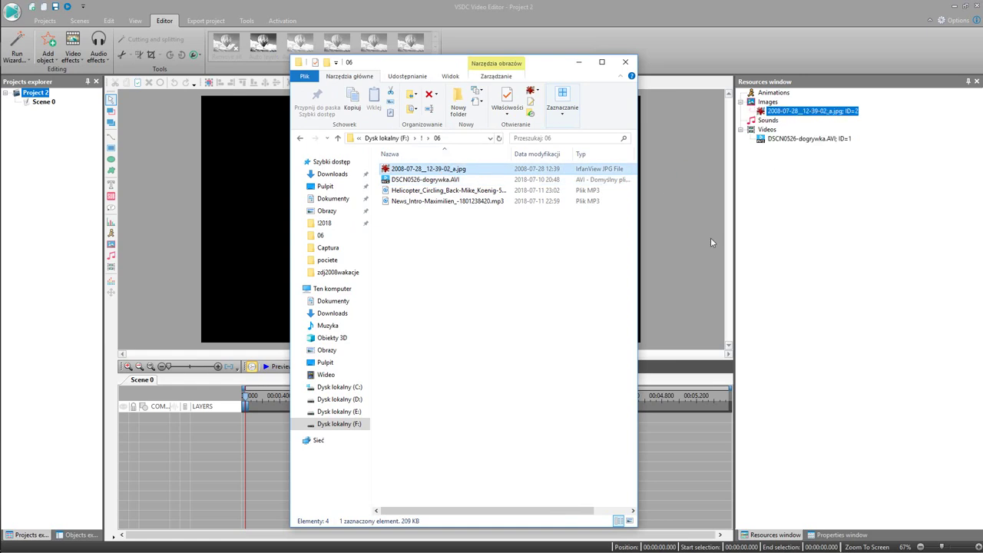
{"action": "left_click", "coordinate": [625, 63]}
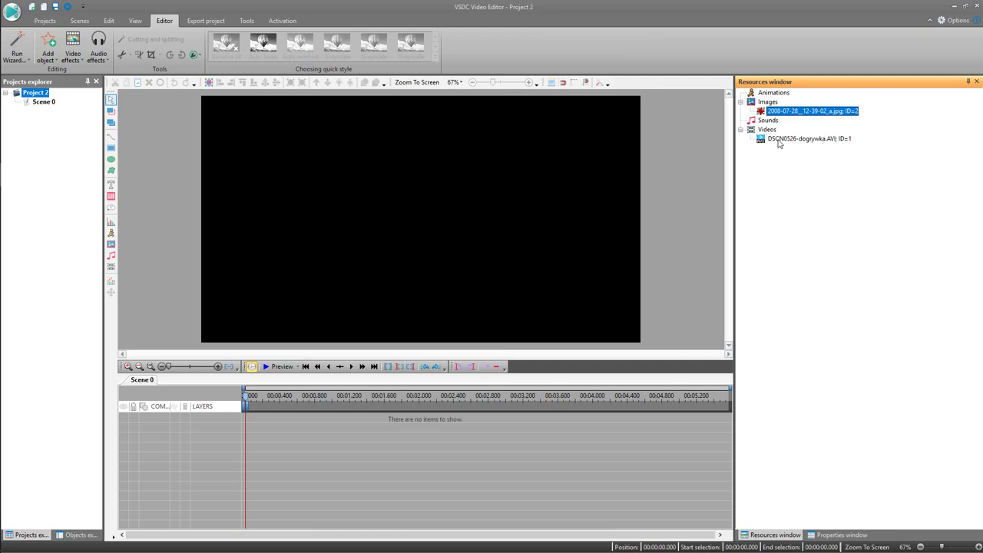
Place DSCN0526-dogrywka.AVI in the scene as video and shorten its end to about 29.5 seconds
{"action": "left_click_drag", "start_coordinate": [778, 143], "coordinate": [301, 170]}
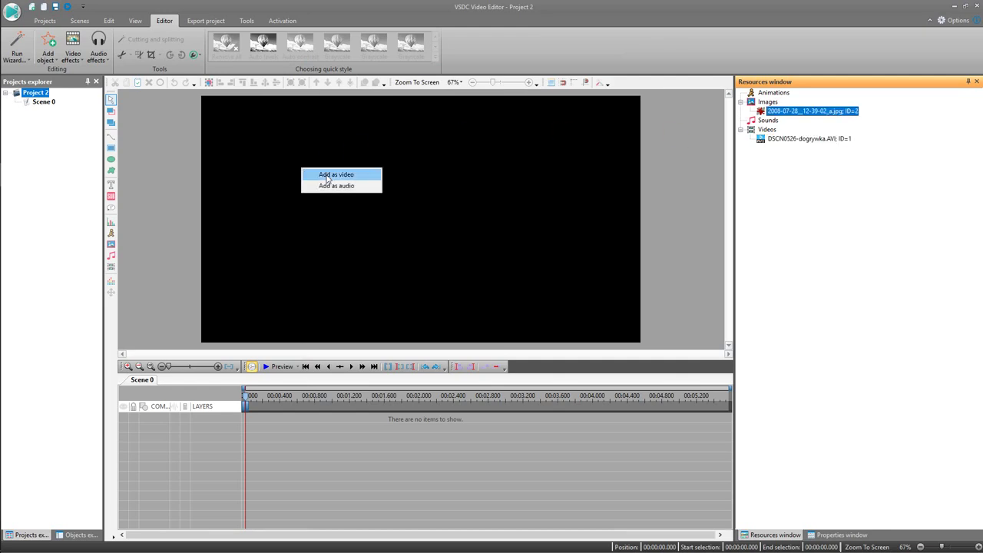
{"action": "left_click", "coordinate": [327, 175]}
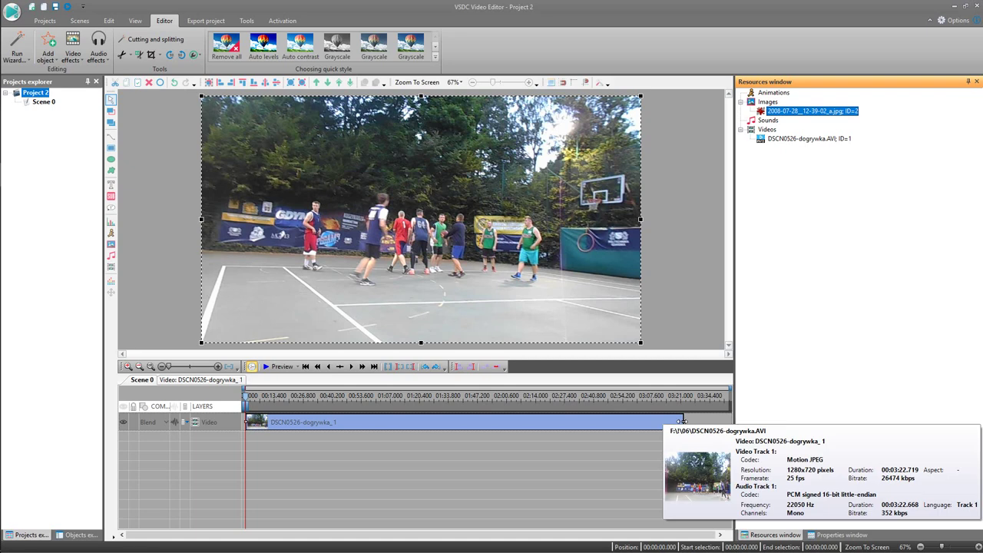
{"action": "left_click_drag", "start_coordinate": [682, 422], "coordinate": [311, 430]}
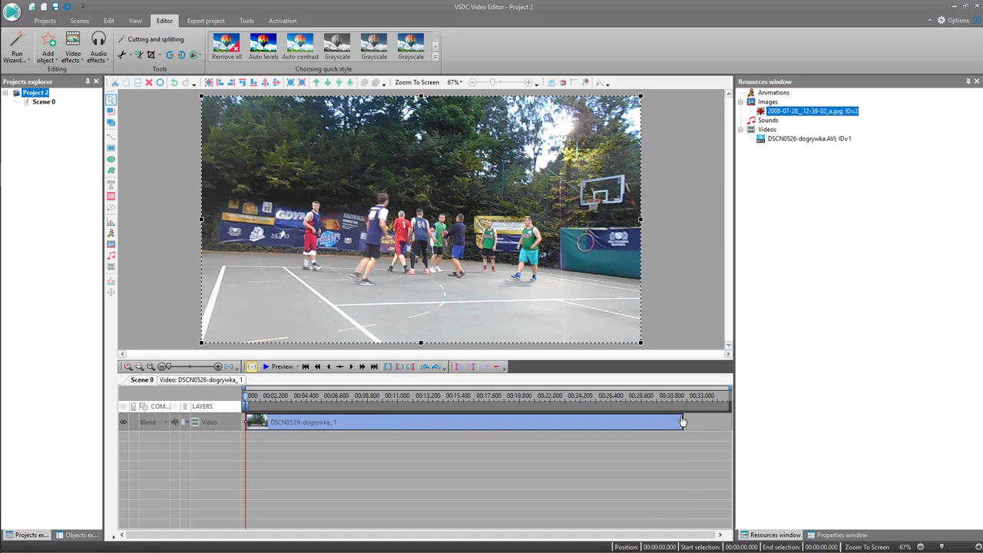
{"action": "left_click_drag", "start_coordinate": [683, 421], "coordinate": [669, 422]}
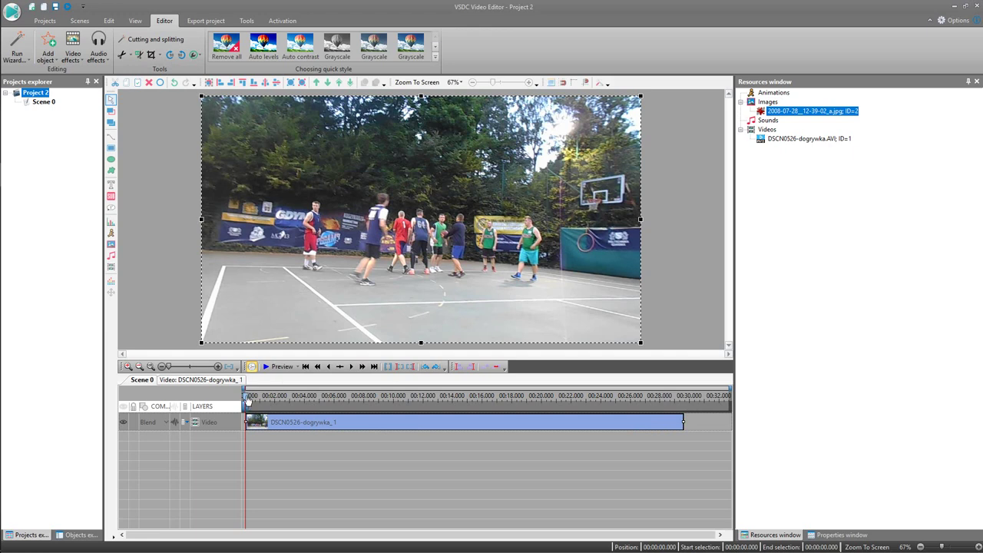
Preview the footage from about 6.5 seconds to find the basketball action, and close the preview
{"action": "left_click_drag", "start_coordinate": [248, 401], "coordinate": [342, 399]}
{"action": "left_click", "coordinate": [282, 368]}
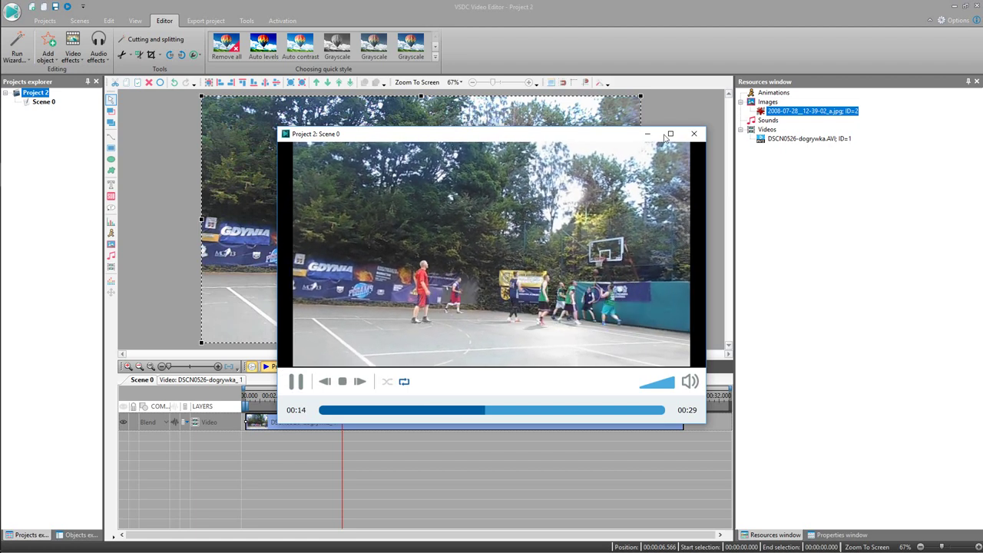
{"action": "left_click", "coordinate": [693, 134]}
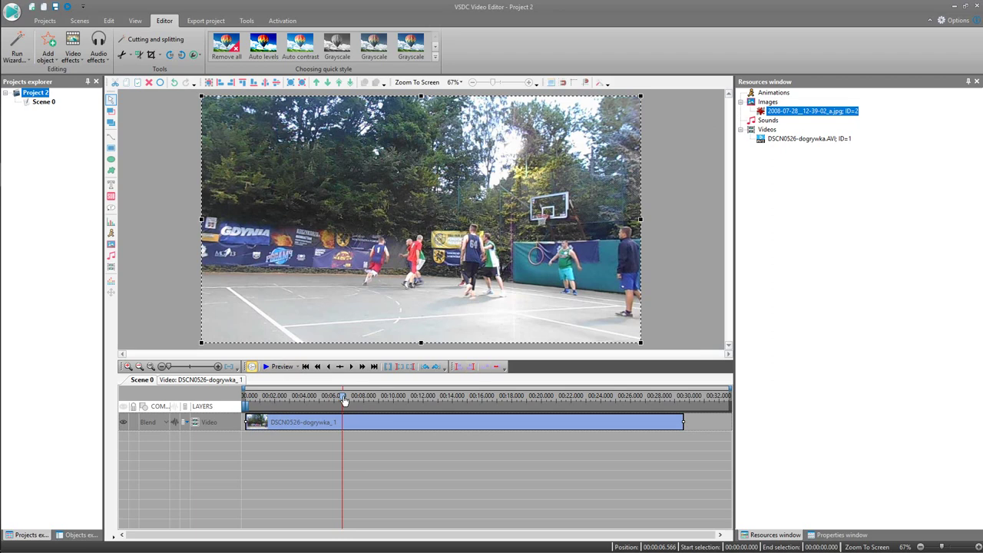
Split the video clip at 00:00:10.000 and clear the selection
{"action": "left_click_drag", "start_coordinate": [343, 400], "coordinate": [394, 399]}
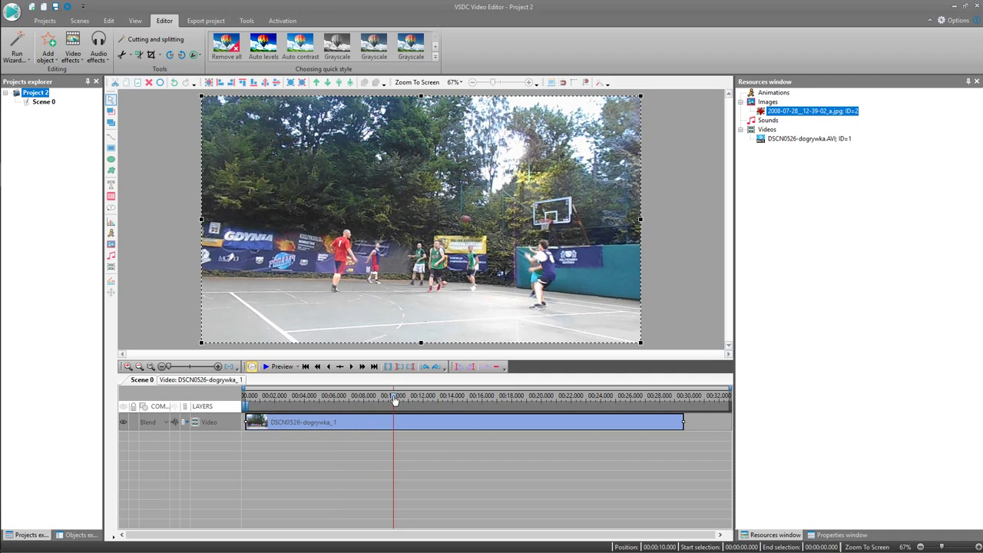
{"action": "mouse_move", "coordinate": [394, 425]}
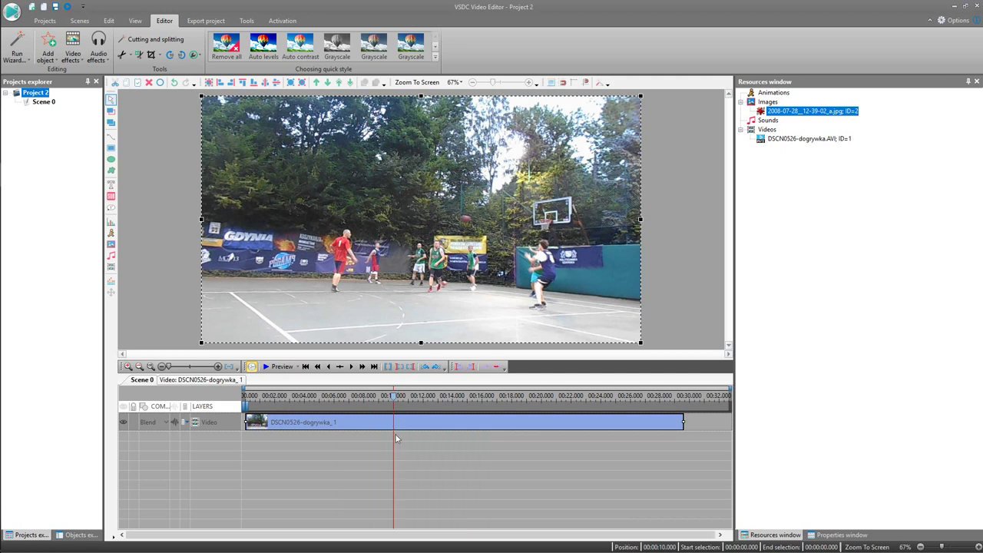
{"action": "left_click", "coordinate": [139, 58]}
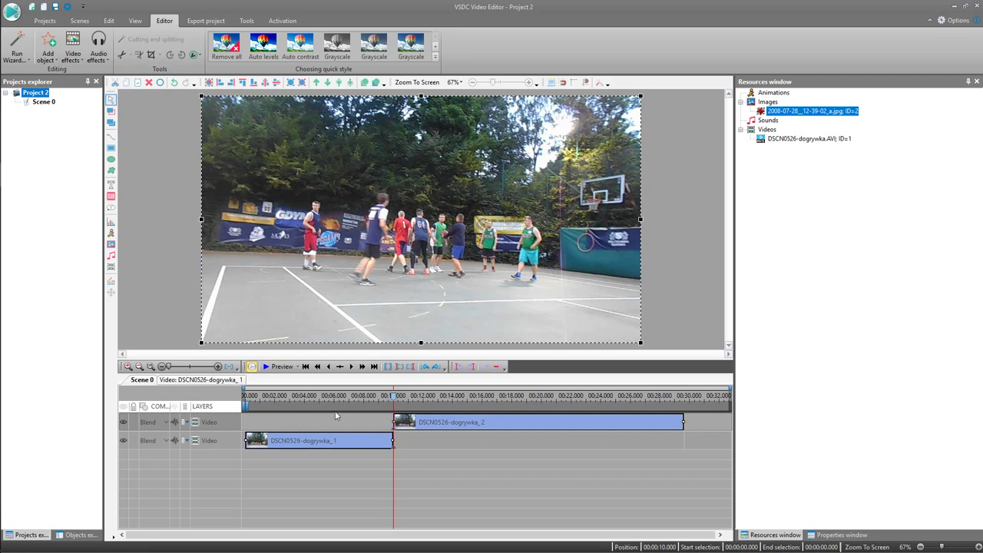
{"action": "left_click", "coordinate": [419, 440]}
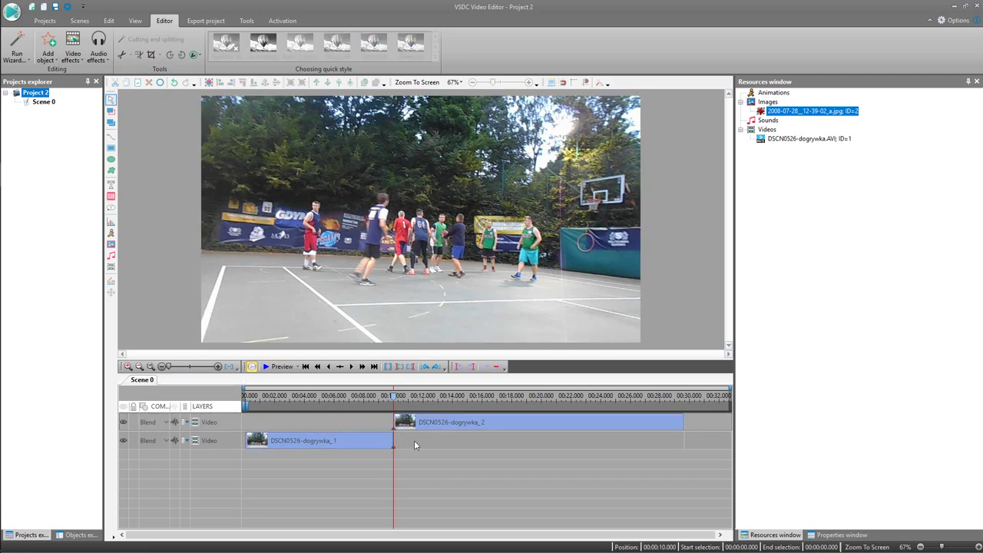
Split the second part of the video at 00:00:15.966 to isolate the middle fragment
{"action": "left_click", "coordinate": [440, 425]}
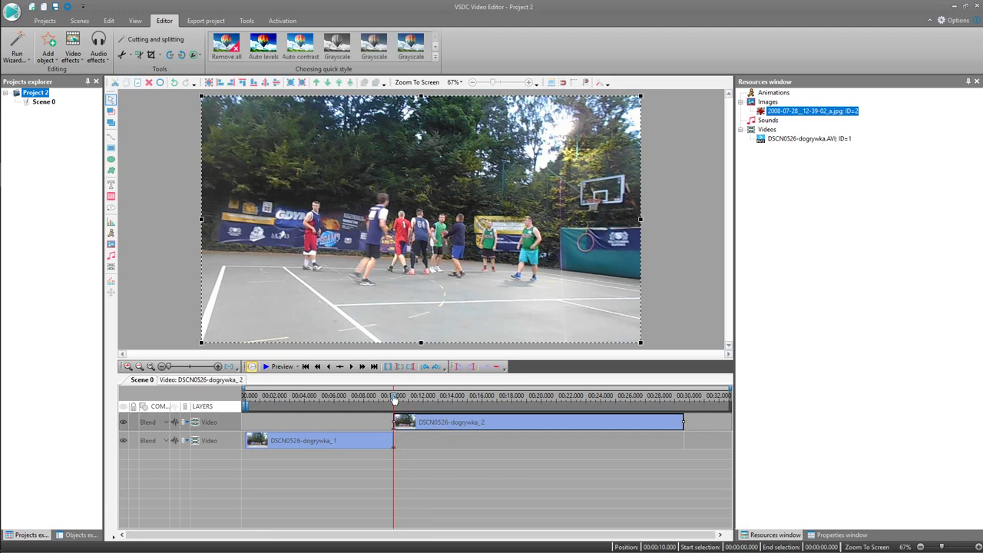
{"action": "left_click_drag", "start_coordinate": [393, 396], "coordinate": [482, 397]}
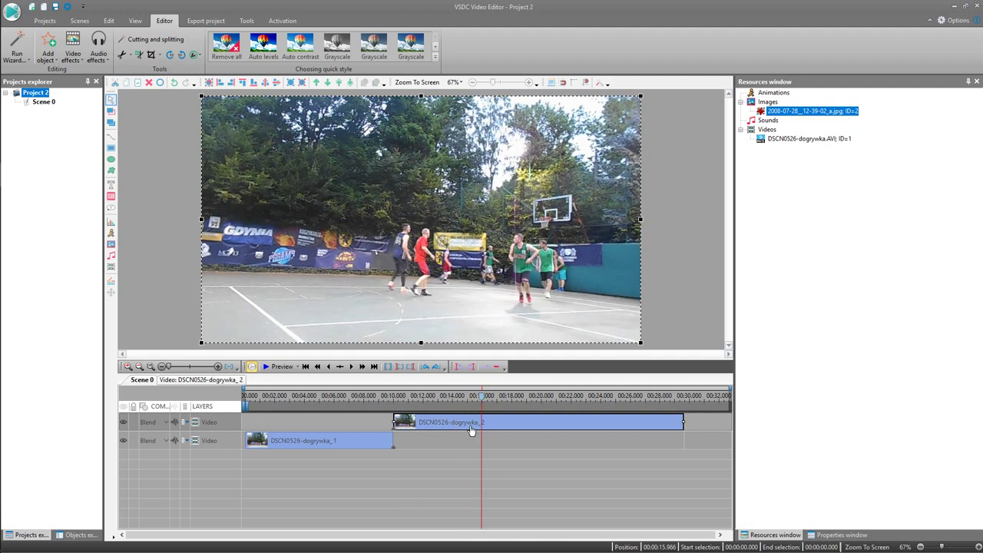
{"action": "left_click", "coordinate": [140, 56]}
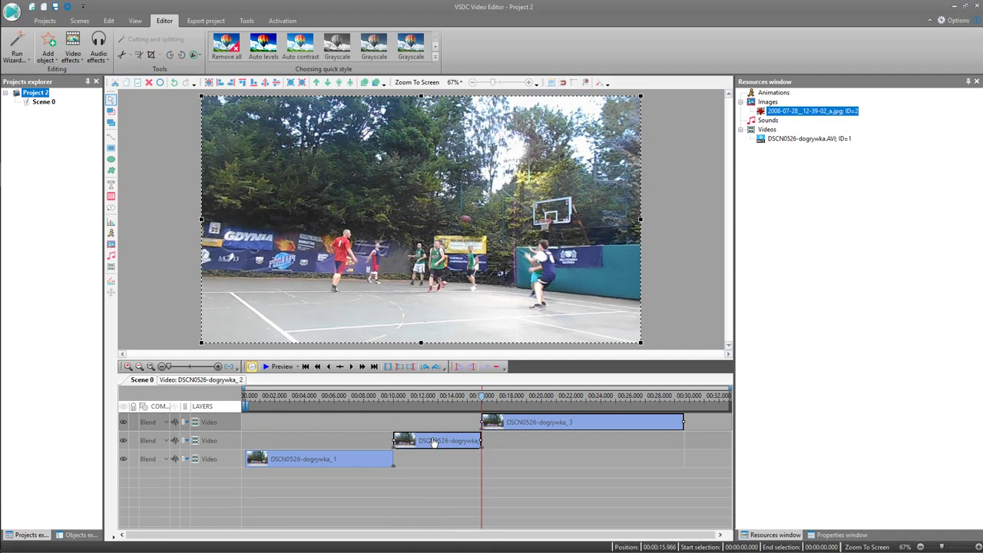
{"action": "mouse_move", "coordinate": [404, 449]}
{"action": "left_click", "coordinate": [502, 444]}
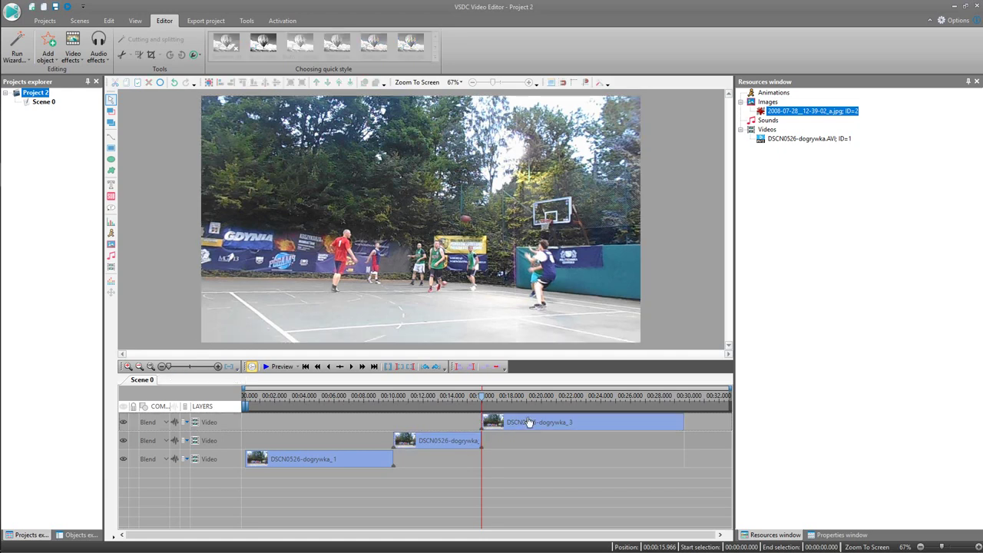
Duplicate the middle video fragment onto a new layer at the same start time
{"action": "left_click", "coordinate": [456, 444]}
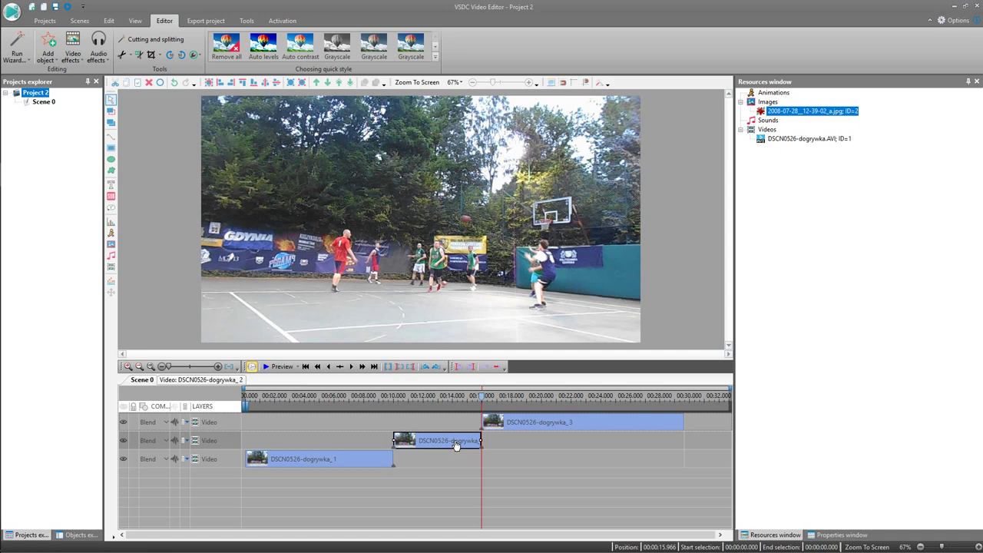
{"action": "key", "text": "ctrl+v"}
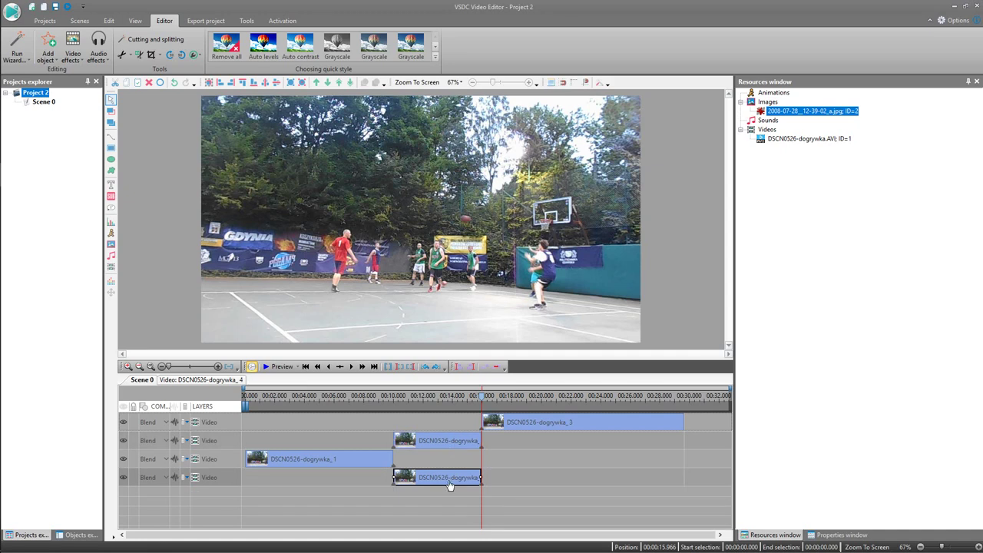
{"action": "mouse_move", "coordinate": [447, 444]}
{"action": "left_click", "coordinate": [537, 461]}
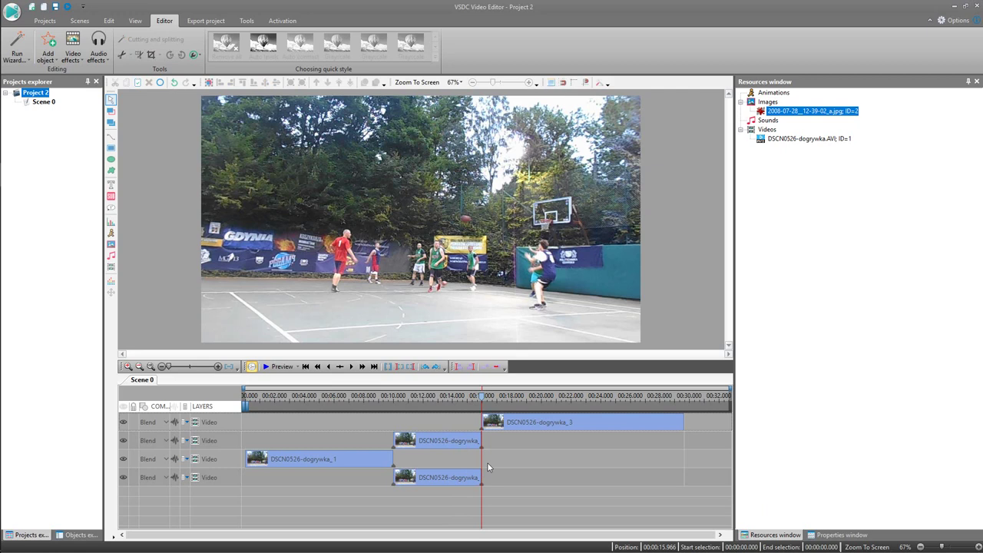
Set the playback speed of the middle fragment's copy on the lowest layer to 67%
{"action": "left_click", "coordinate": [445, 482]}
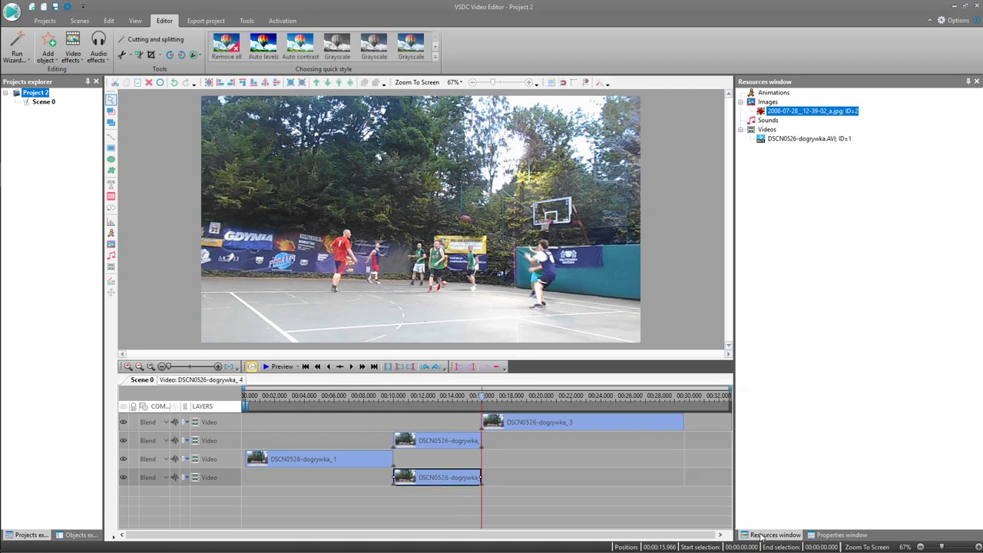
{"action": "left_click", "coordinate": [836, 536]}
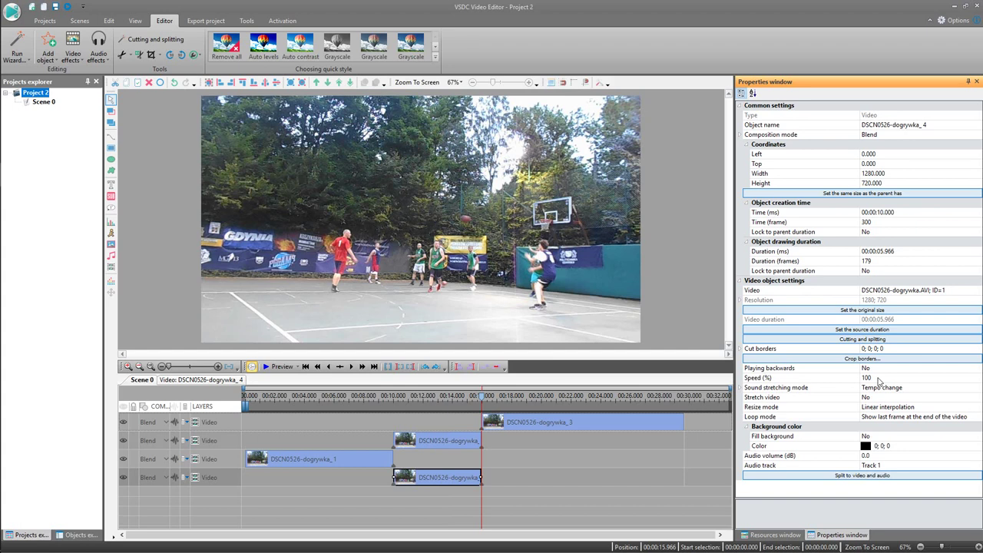
{"action": "left_click", "coordinate": [879, 381]}
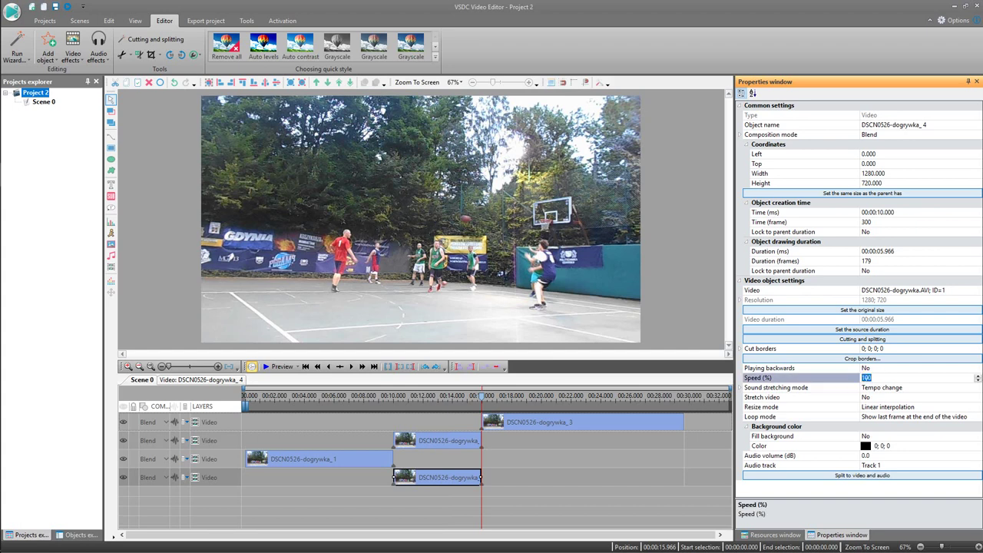
{"action": "type", "text": "67"}
{"action": "left_click", "coordinate": [884, 369]}
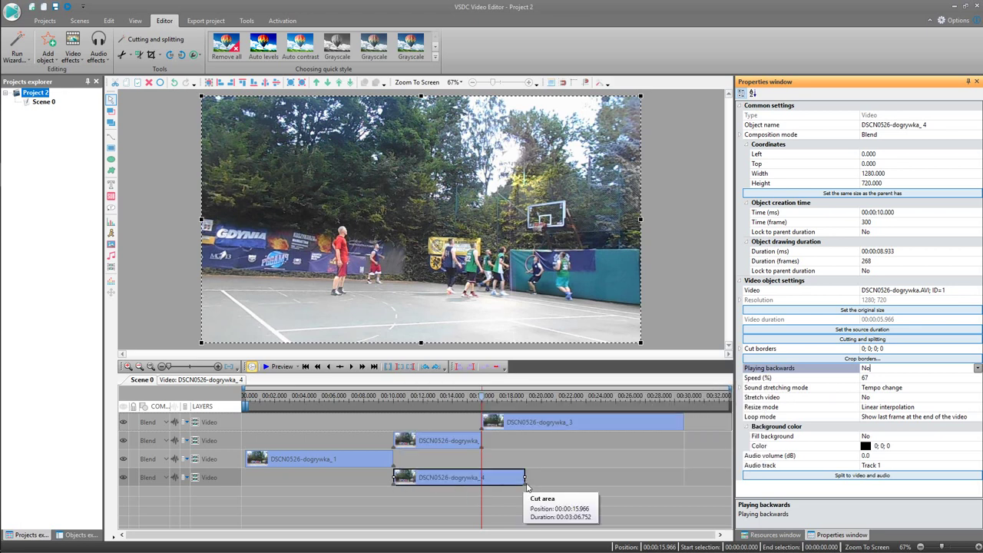
Set the playback speed of the original middle fragment to 200%
{"action": "left_click", "coordinate": [439, 446]}
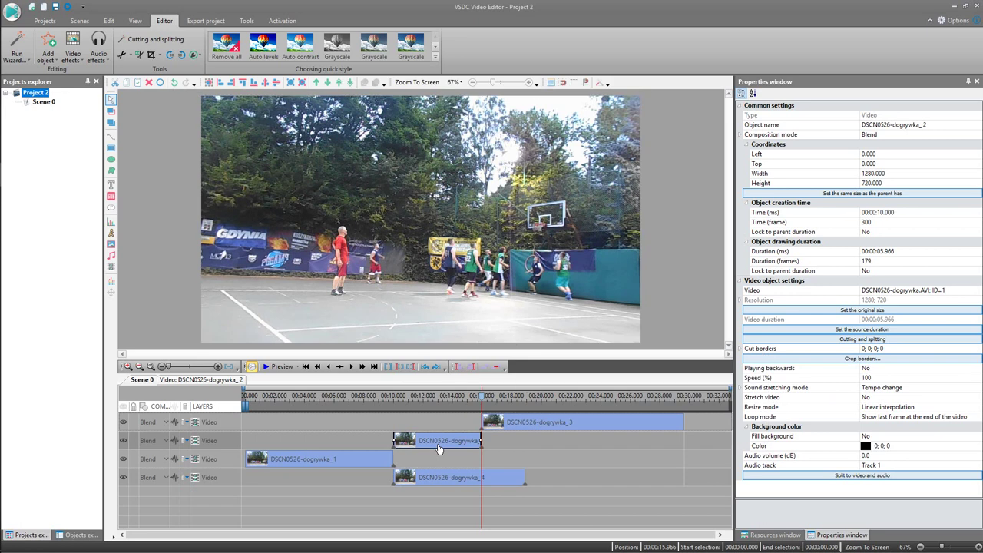
{"action": "left_click", "coordinate": [866, 377]}
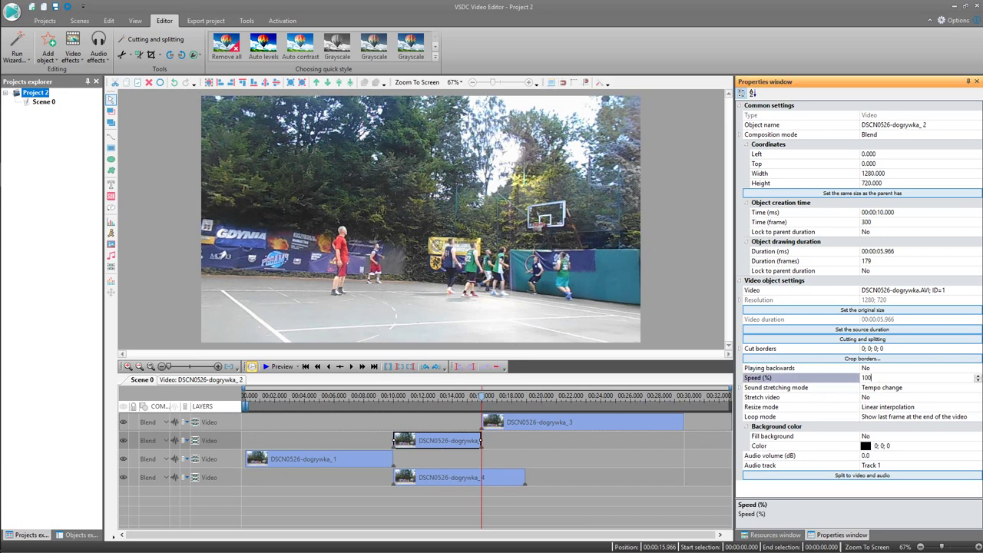
{"action": "double_click", "coordinate": [865, 378]}
{"action": "type", "text": "200"}
{"action": "left_click", "coordinate": [897, 370]}
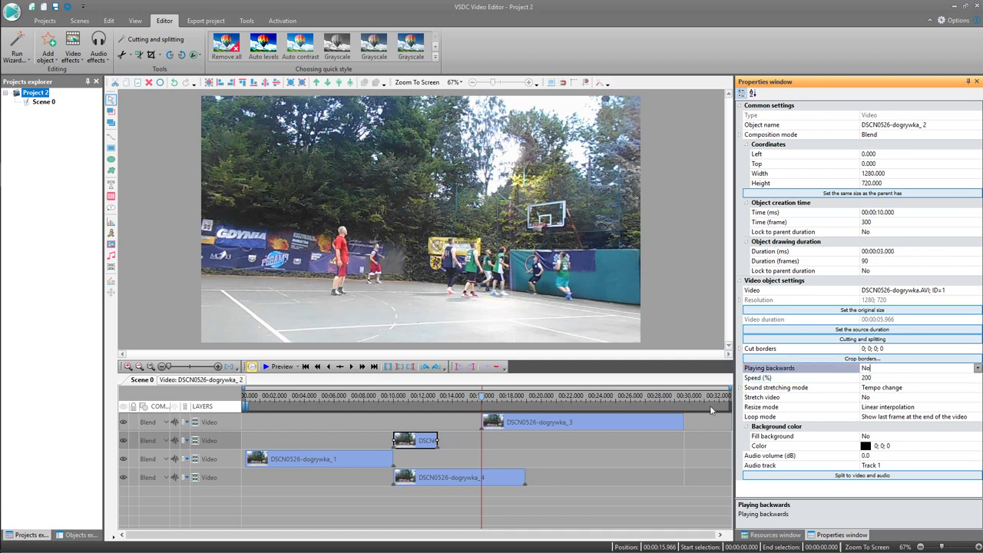
{"action": "left_click", "coordinate": [455, 440]}
Duplicate the fragment that plays at 200% speed onto a new layer
{"action": "left_click", "coordinate": [429, 444]}
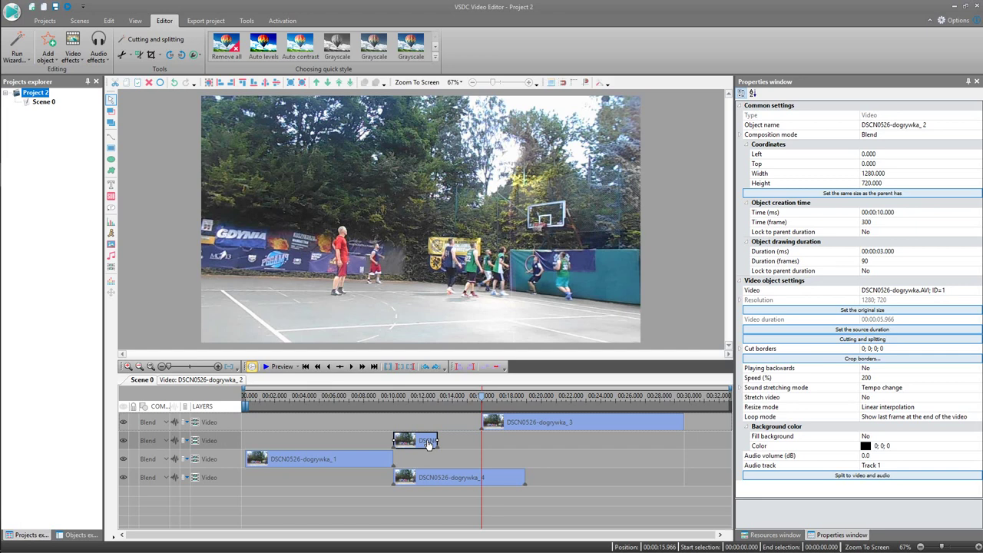
{"action": "key", "text": "ctrl+c"}
{"action": "key", "text": "ctrl+v"}
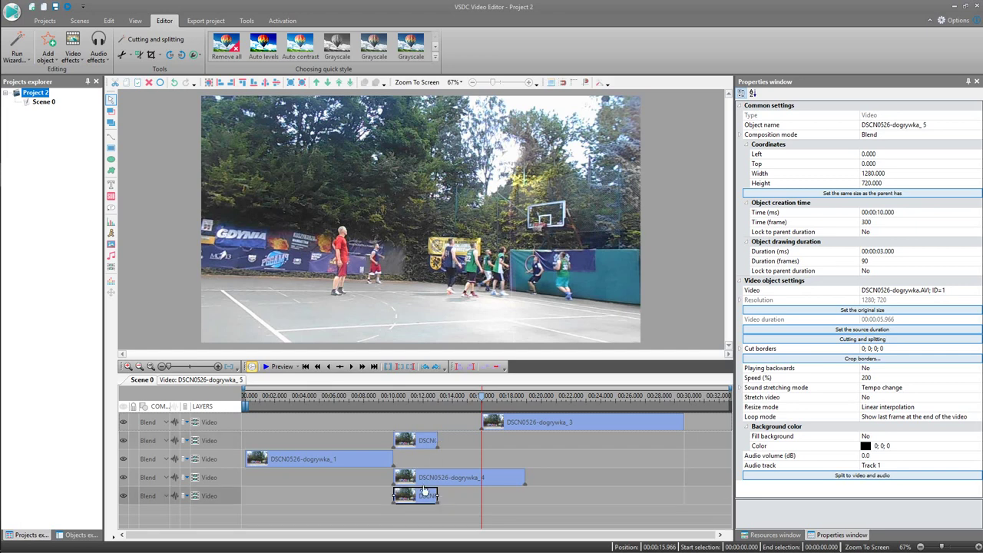
{"action": "left_click", "coordinate": [469, 458]}
Turn on backwards playback for the original 200% speed fragment on the second layer
{"action": "left_click", "coordinate": [427, 441]}
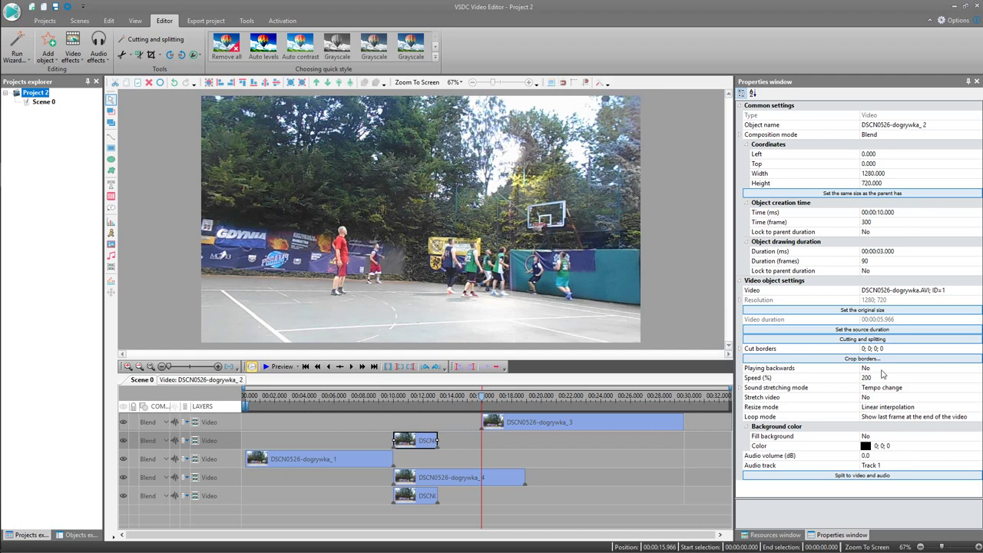
{"action": "left_click", "coordinate": [876, 369]}
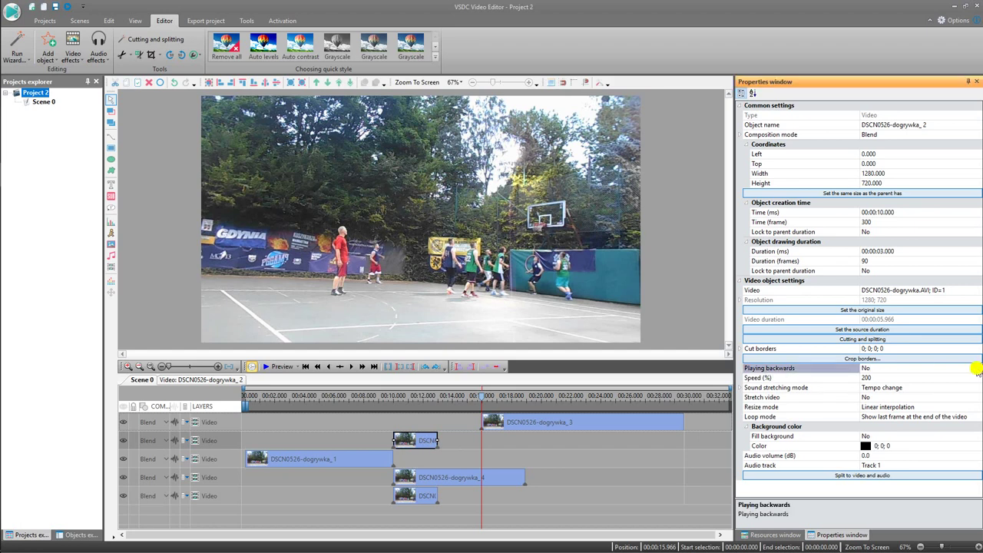
{"action": "left_click", "coordinate": [978, 369]}
{"action": "left_click", "coordinate": [884, 380]}
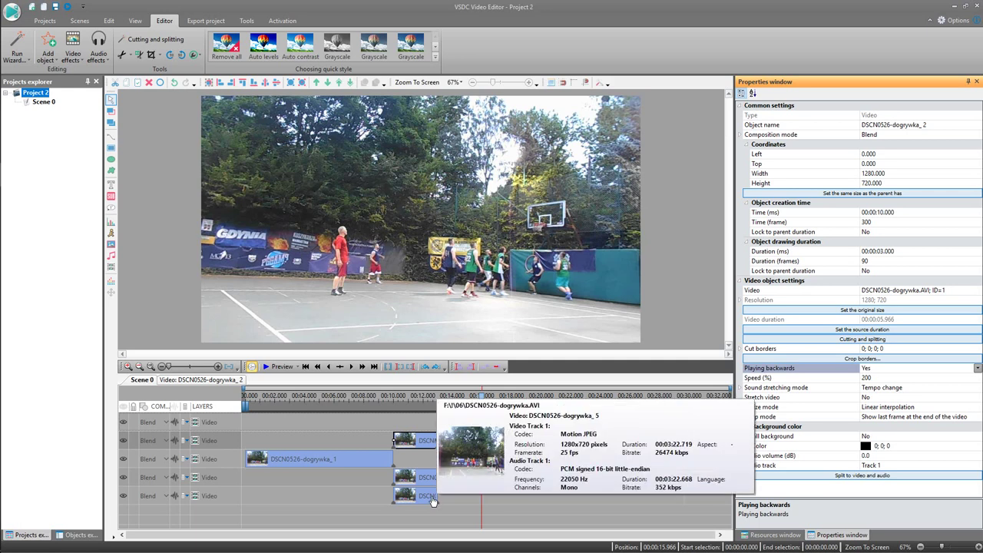
Move the 200% speed copy on the lowest layer to the end of the 67% fragment, starting at 00:00:18.900
{"action": "left_click_drag", "start_coordinate": [421, 497], "coordinate": [551, 503]}
{"action": "left_click_drag", "start_coordinate": [484, 400], "coordinate": [526, 398]}
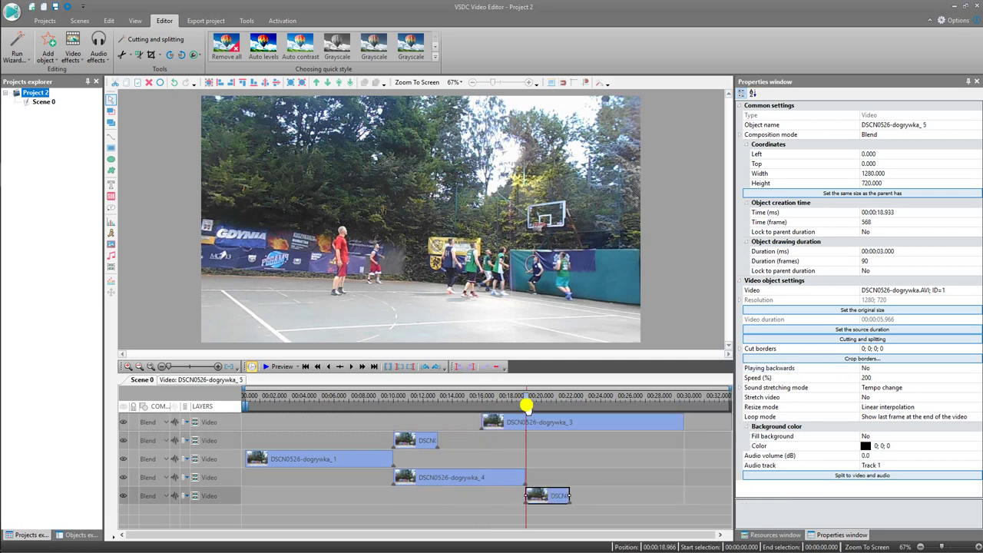
{"action": "left_click_drag", "start_coordinate": [544, 497], "coordinate": [542, 497]}
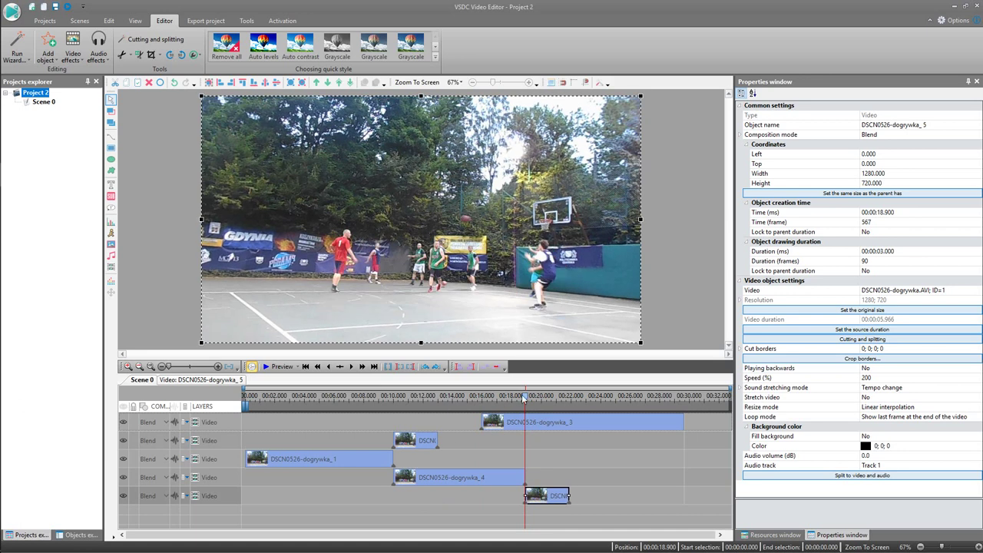
Move the reversed 200% fragment to start at 00:00:21.800 and the final fragment to follow it at 00:00:24.766
{"action": "left_click_drag", "start_coordinate": [523, 398], "coordinate": [567, 402]}
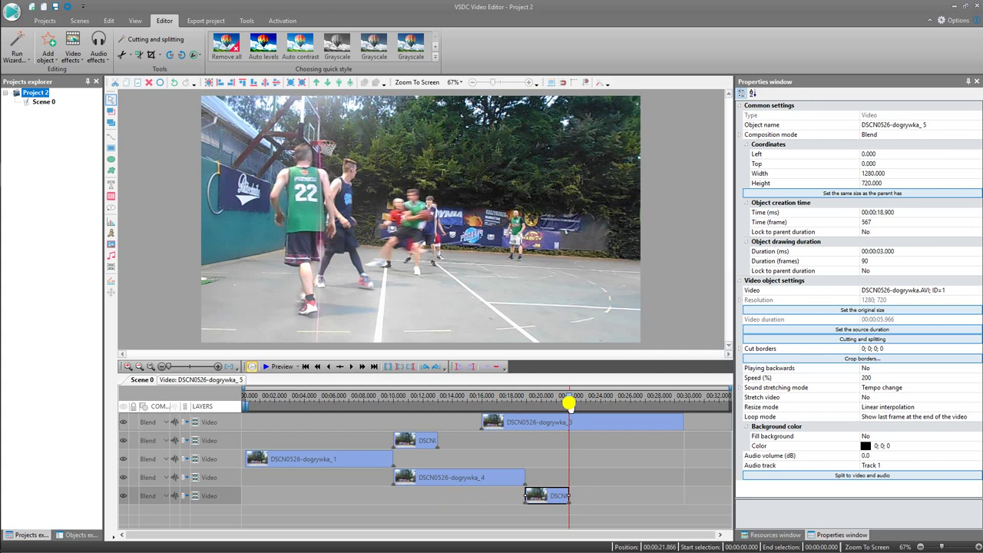
{"action": "left_click", "coordinate": [435, 441]}
{"action": "left_click_drag", "start_coordinate": [445, 446], "coordinate": [598, 448]}
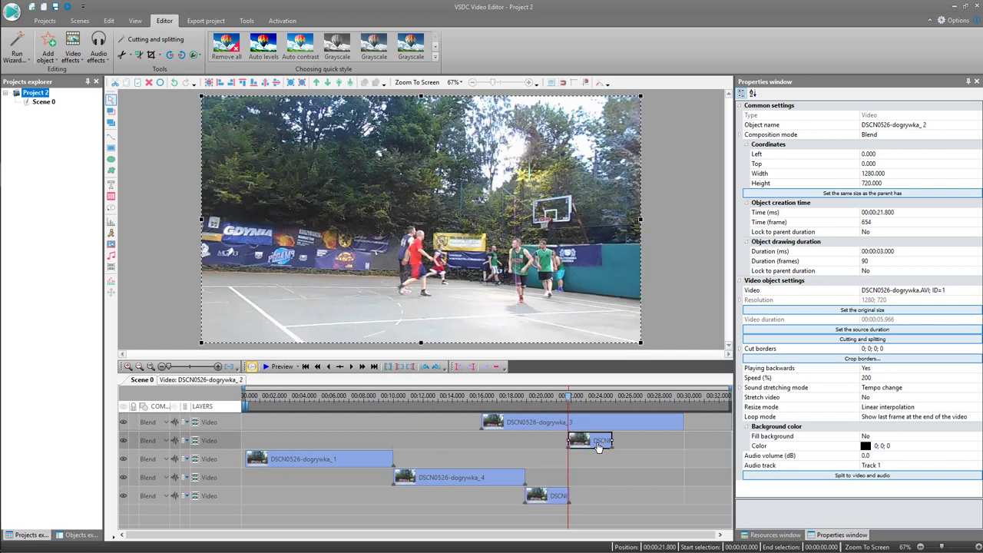
{"action": "left_click_drag", "start_coordinate": [570, 400], "coordinate": [612, 397]}
{"action": "left_click_drag", "start_coordinate": [513, 426], "coordinate": [571, 424]}
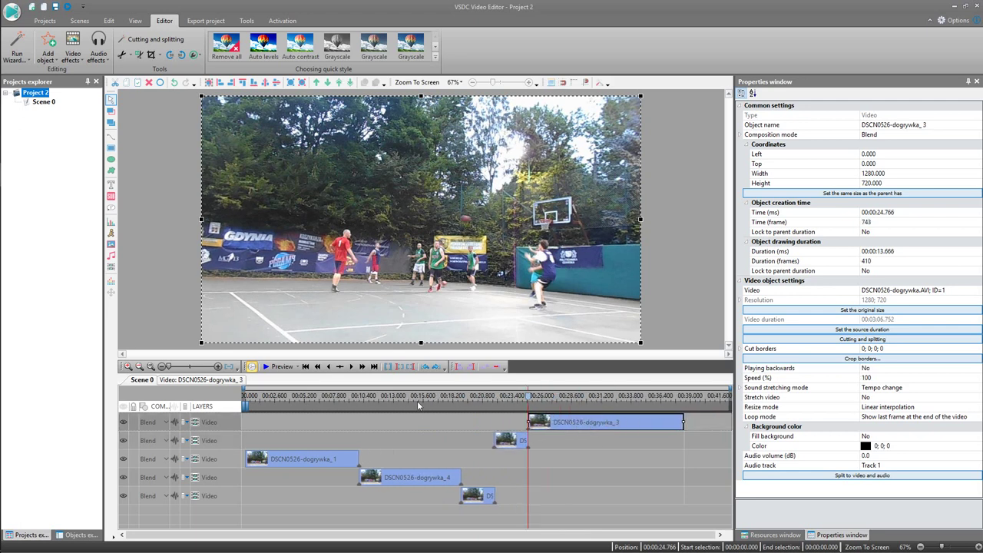
Preview the rearranged scene from 00:00:08.233 to check the slowed, sped-up and reversed fragments
{"action": "left_click", "coordinate": [340, 395]}
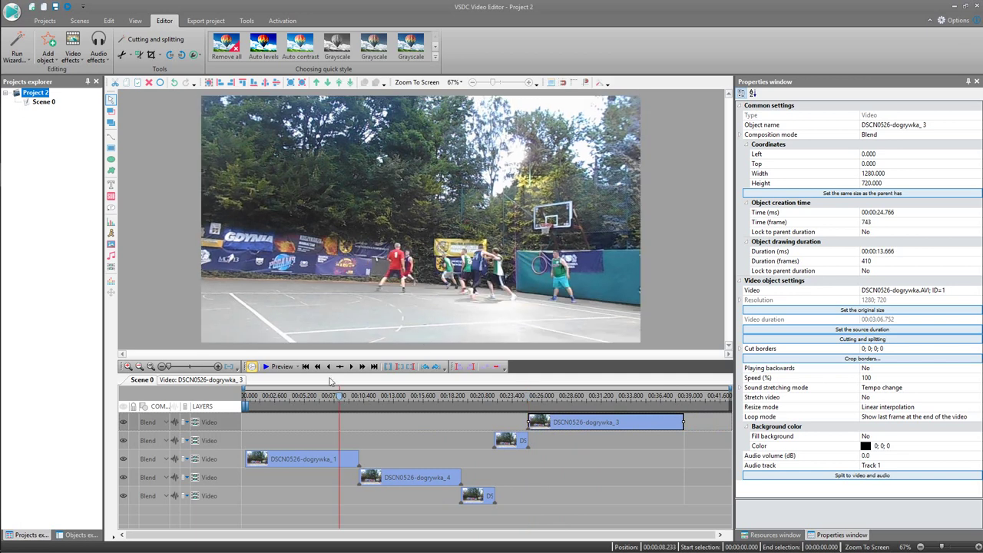
{"action": "left_click", "coordinate": [282, 368]}
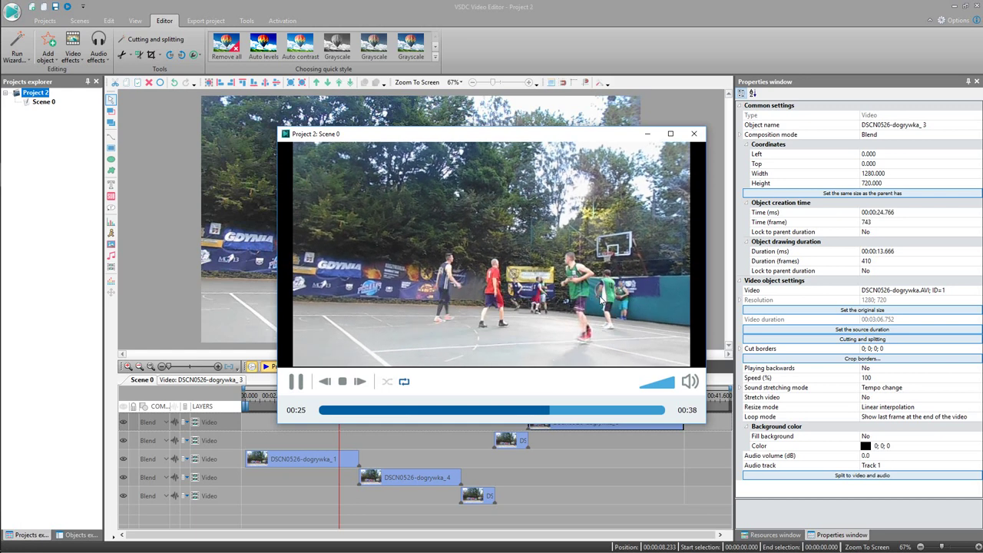
{"action": "left_click", "coordinate": [695, 135]}
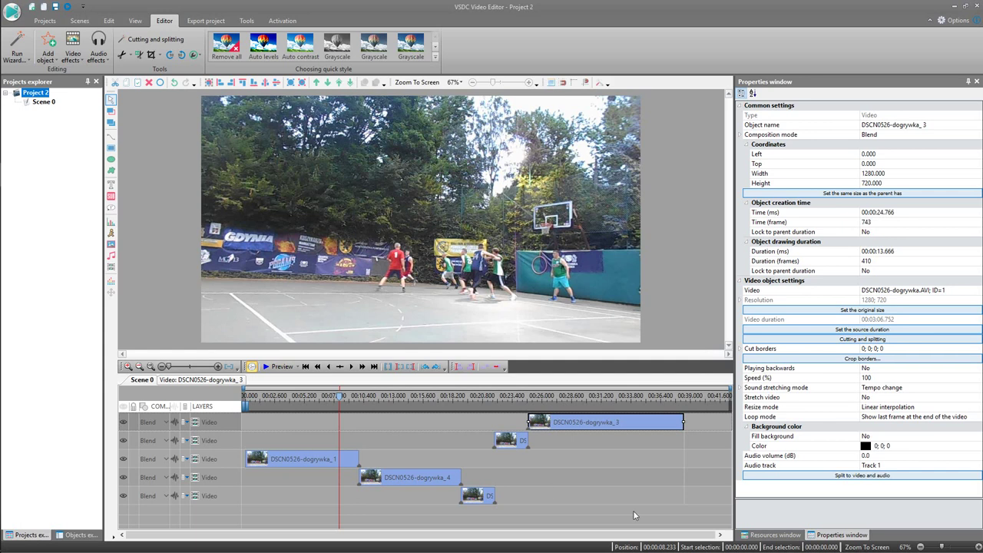
Add the image 2008-07-28__12-39-02_a.jpg from the project resources at 00:00:08.233 and move its layer below all video layers
{"action": "left_click", "coordinate": [774, 535]}
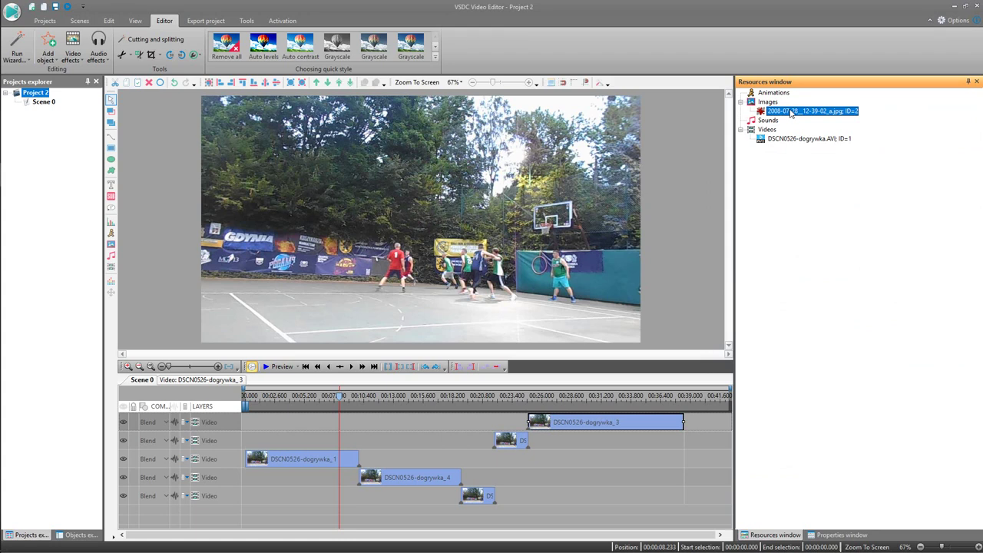
{"action": "left_click_drag", "start_coordinate": [792, 112], "coordinate": [268, 138]}
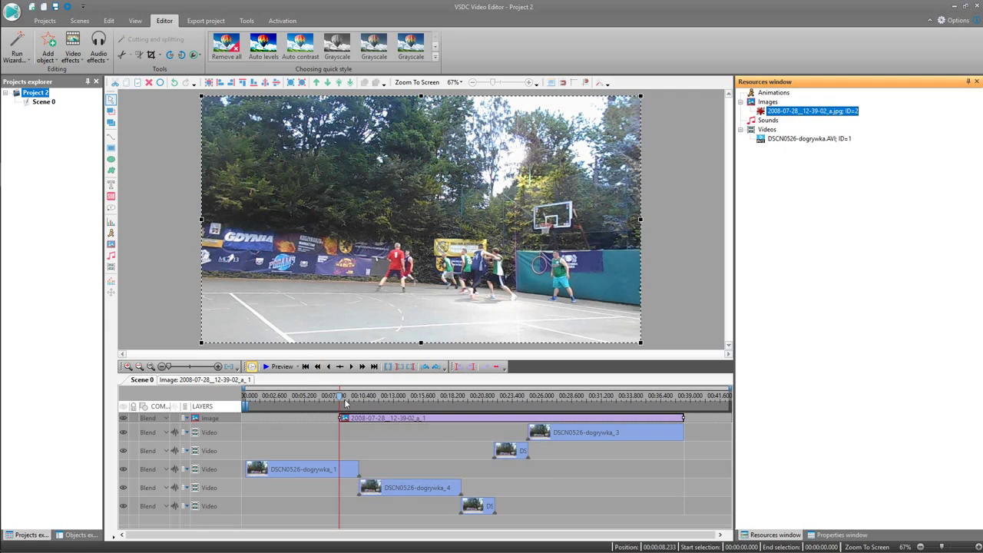
{"action": "left_click_drag", "start_coordinate": [340, 399], "coordinate": [356, 400]}
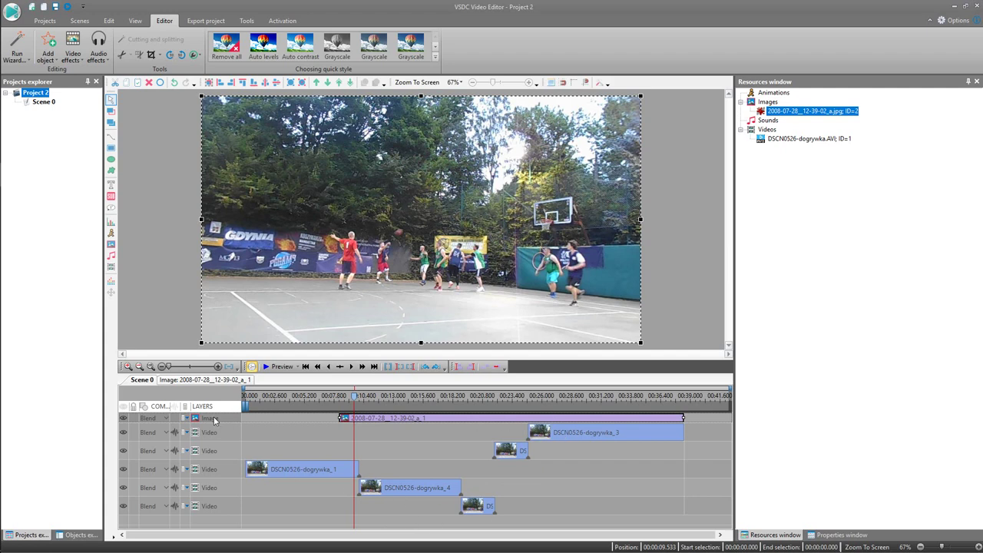
{"action": "left_click_drag", "start_coordinate": [213, 420], "coordinate": [218, 516]}
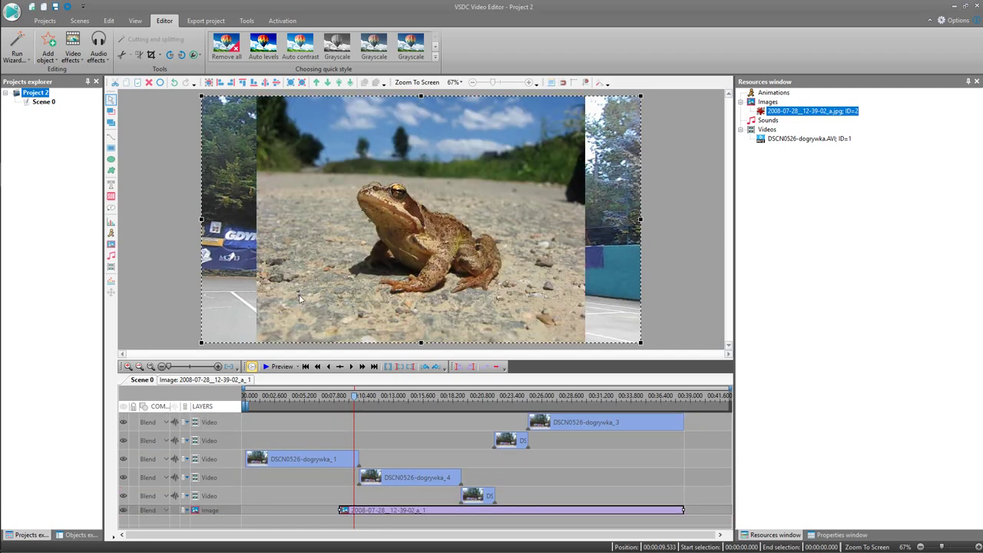
Shrink the frog image to about a quarter of the frame's width and place it in the frame's upper-left area
{"action": "left_click", "coordinate": [333, 490]}
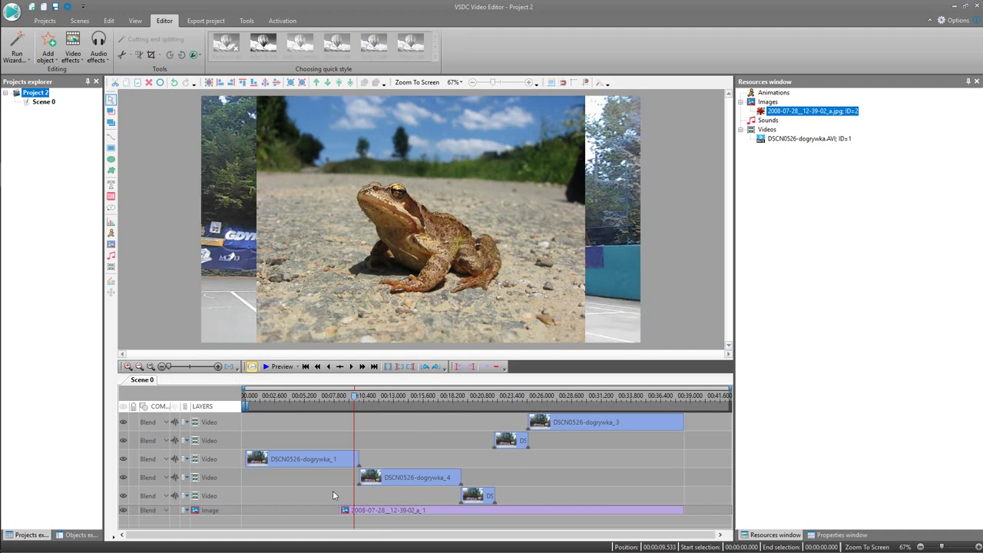
{"action": "left_click", "coordinate": [383, 511]}
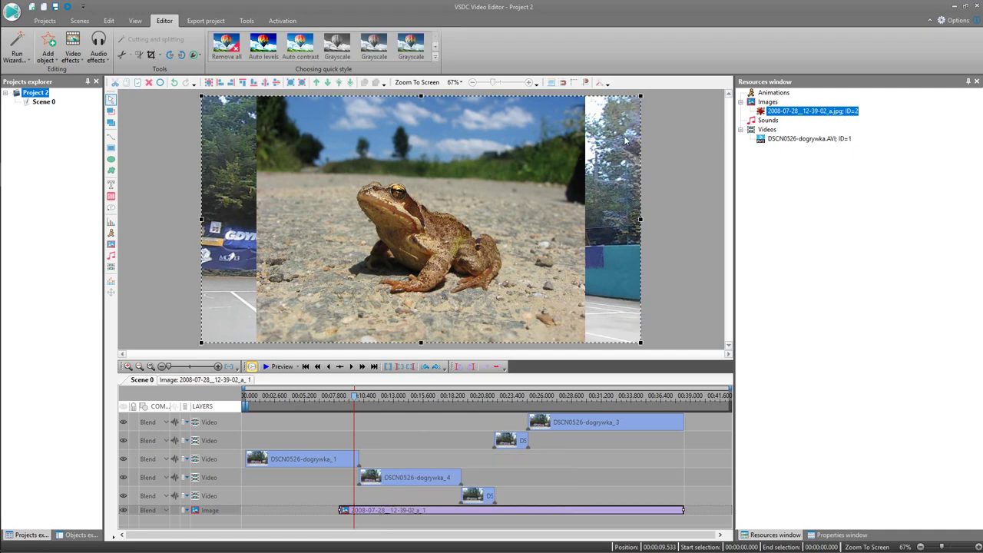
{"action": "left_click_drag", "start_coordinate": [640, 95], "coordinate": [318, 265]}
{"action": "left_click_drag", "start_coordinate": [278, 306], "coordinate": [300, 154]}
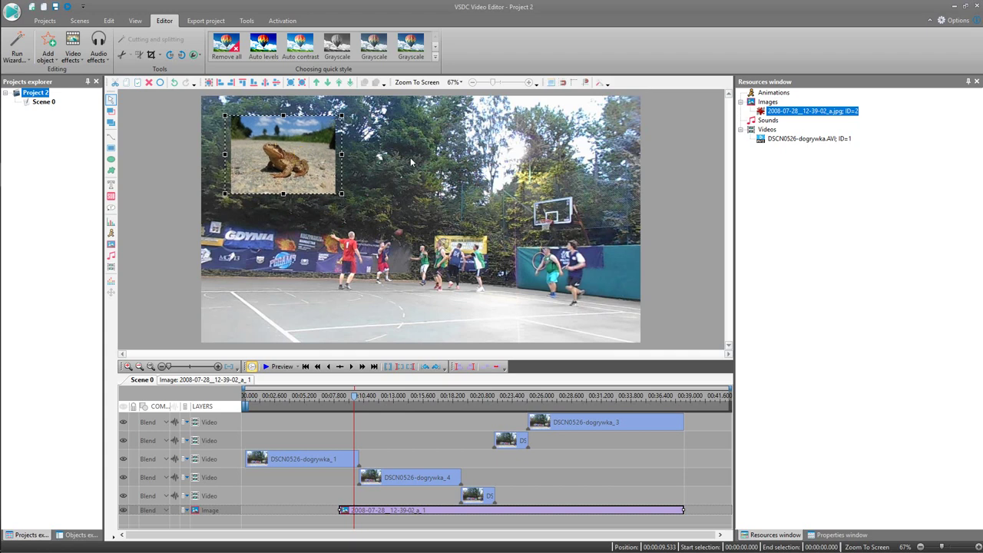
Preview the scene from 00:00:06.766 to check the frog image over the video
{"action": "left_click_drag", "start_coordinate": [354, 399], "coordinate": [322, 397]}
{"action": "left_click", "coordinate": [280, 368]}
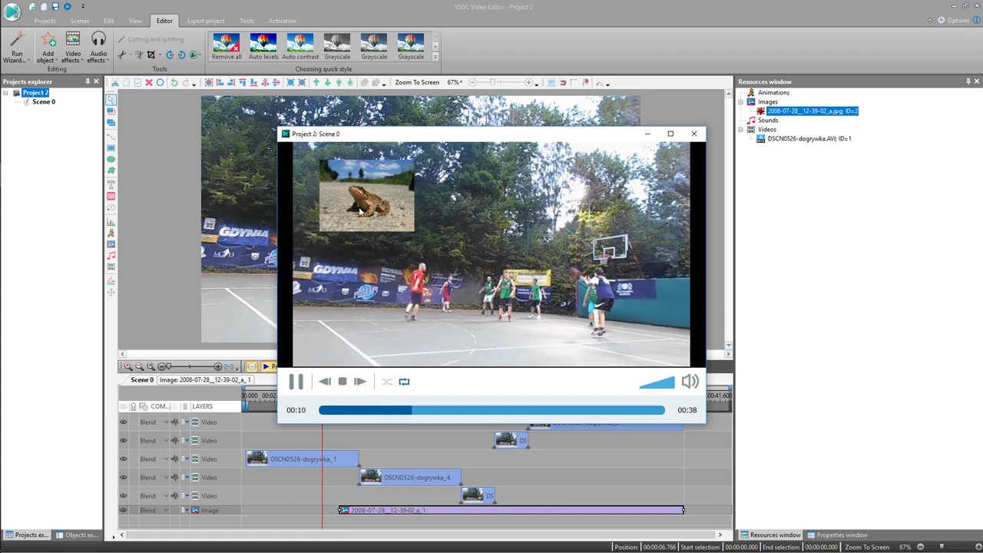
{"action": "left_click", "coordinate": [694, 134]}
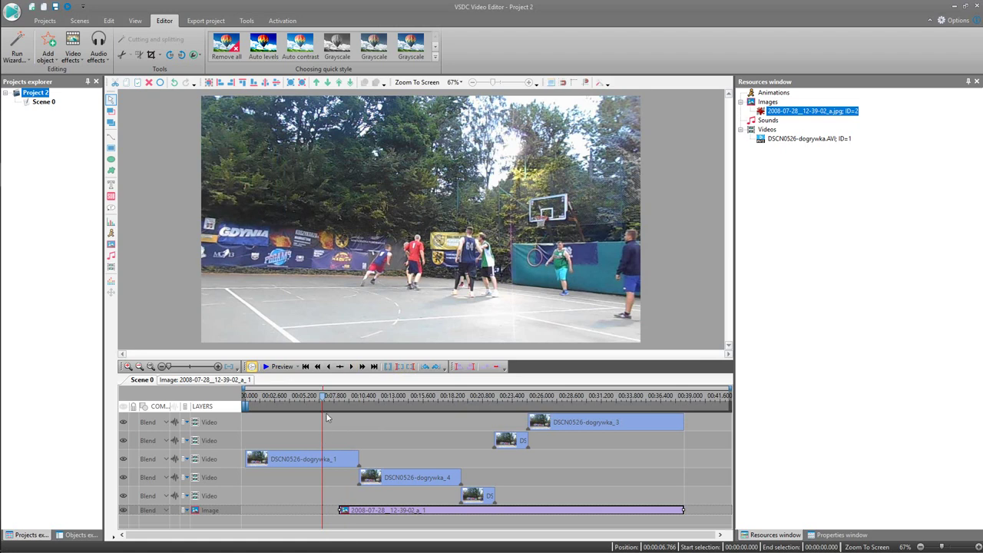
Add DSCN0526-dogrywka.AVI from the project resources to the scene as a video starting at 00:00:08.200
{"action": "left_click", "coordinate": [776, 140]}
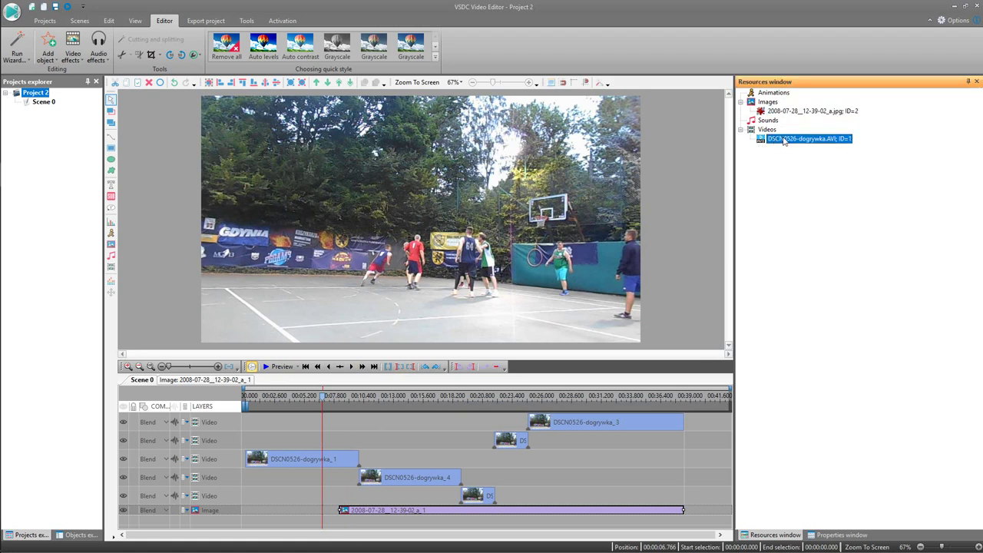
{"action": "left_click_drag", "start_coordinate": [323, 396], "coordinate": [340, 400]}
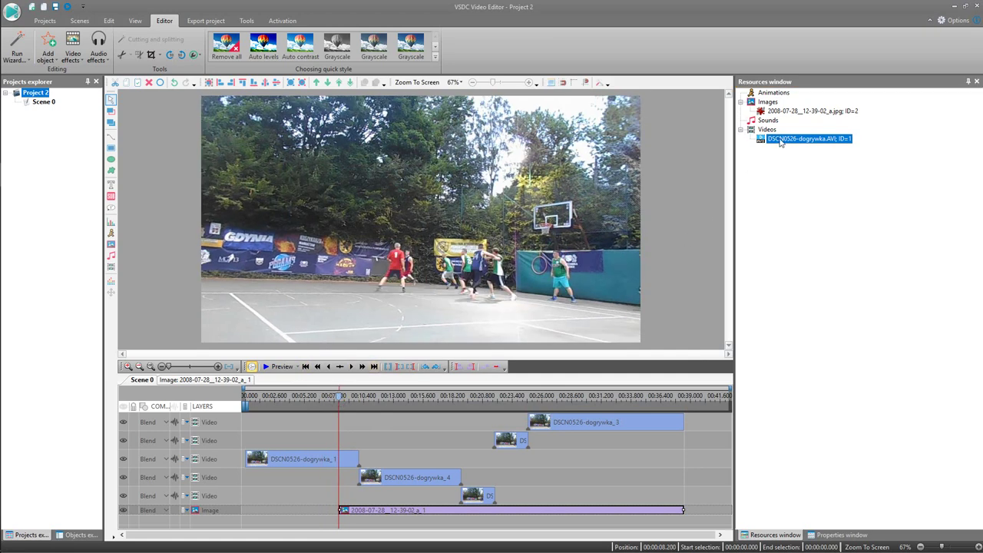
{"action": "left_click_drag", "start_coordinate": [780, 141], "coordinate": [495, 142]}
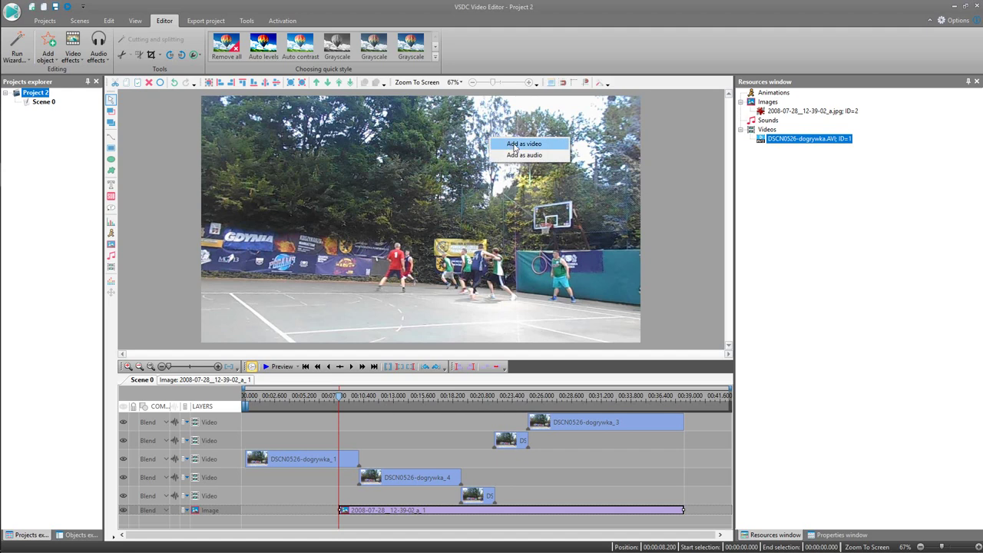
{"action": "left_click", "coordinate": [514, 144]}
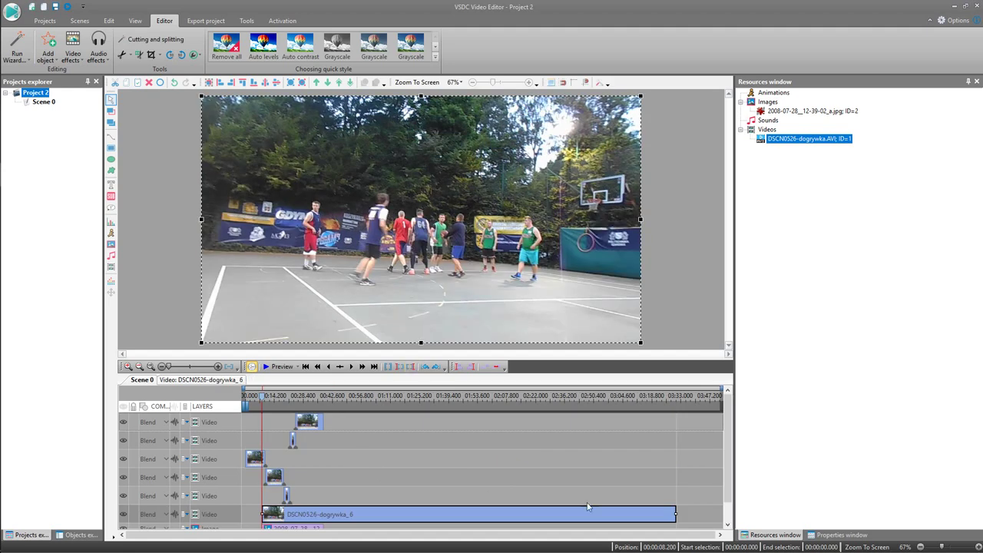
Shorten the added video and the frog image so both end at the same point near the middle of the 67% fragment
{"action": "left_click_drag", "start_coordinate": [673, 514], "coordinate": [283, 519]}
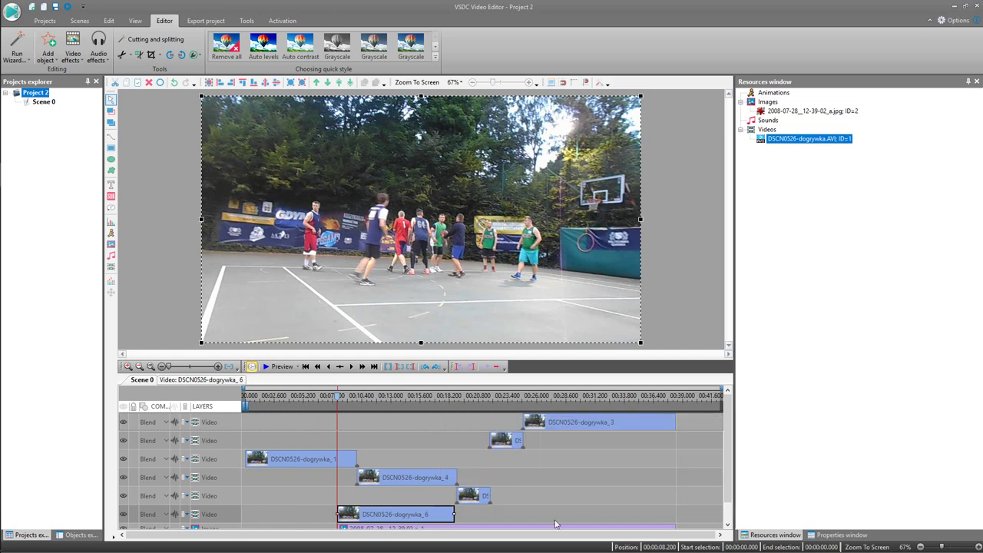
{"action": "left_click_drag", "start_coordinate": [724, 477], "coordinate": [731, 491]}
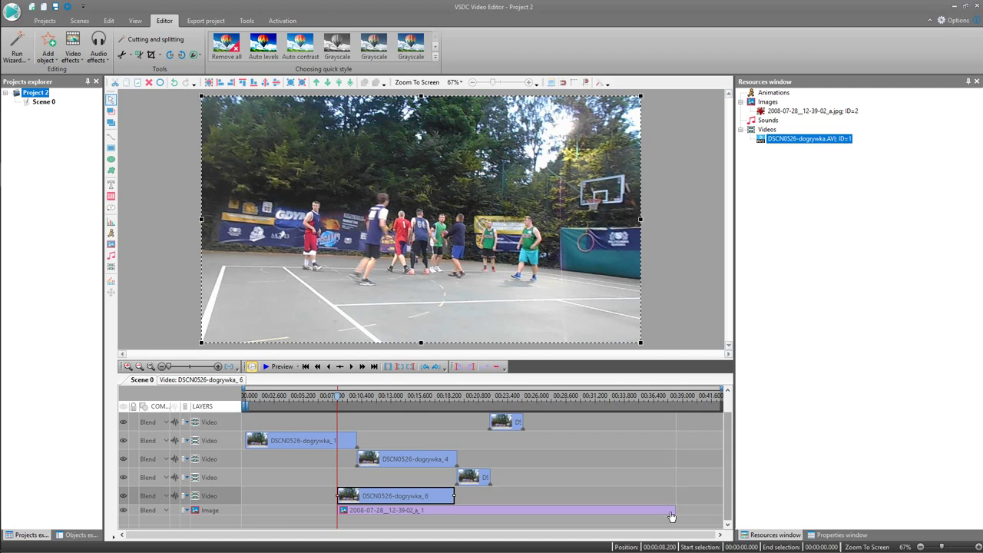
{"action": "left_click", "coordinate": [673, 510]}
{"action": "left_click_drag", "start_coordinate": [674, 510], "coordinate": [415, 497]}
{"action": "left_click", "coordinate": [440, 497]}
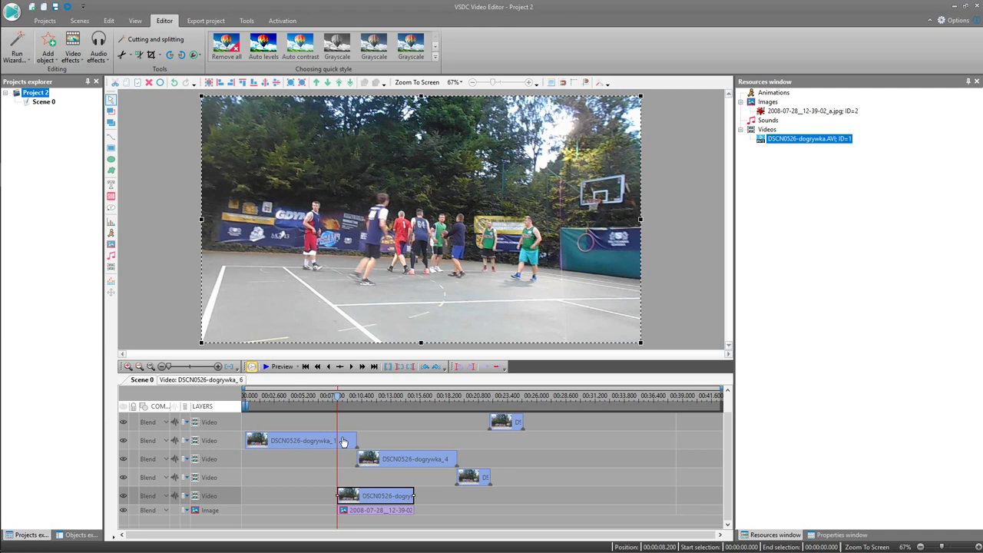
Shrink the added video to about a third of the frame's width and place it in the frame's upper-right area
{"action": "left_click_drag", "start_coordinate": [337, 398], "coordinate": [343, 400]}
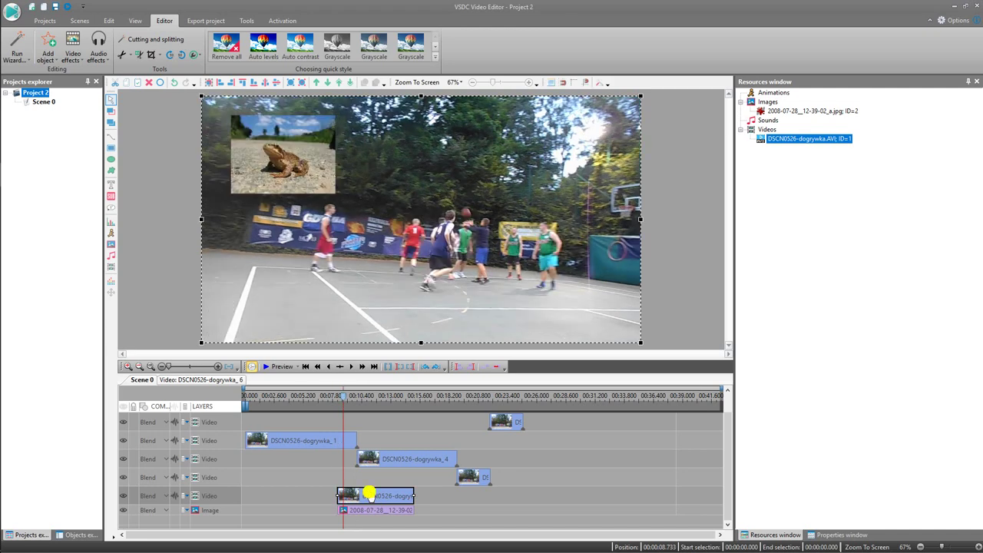
{"action": "mouse_move", "coordinate": [369, 493]}
{"action": "left_mouse_down"}
{"action": "mouse_move", "coordinate": [389, 496]}
{"action": "mouse_move", "coordinate": [370, 497]}
{"action": "left_mouse_up"}
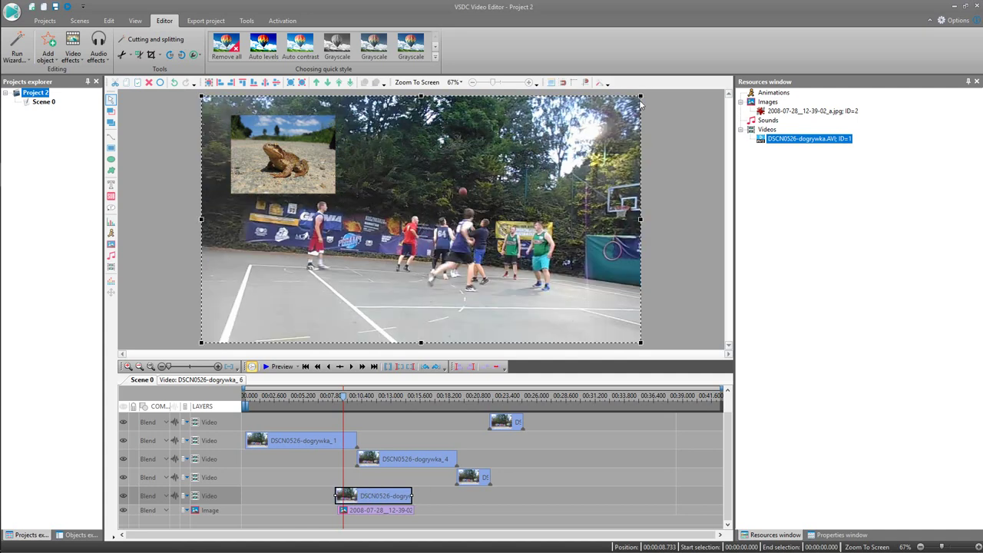
{"action": "left_click_drag", "start_coordinate": [640, 96], "coordinate": [358, 235]}
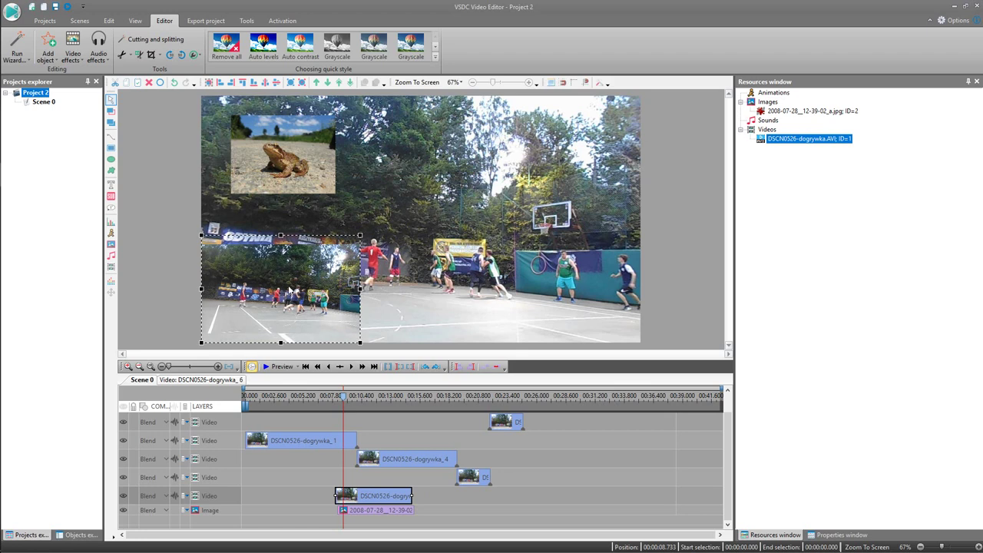
{"action": "left_click_drag", "start_coordinate": [295, 285], "coordinate": [534, 152]}
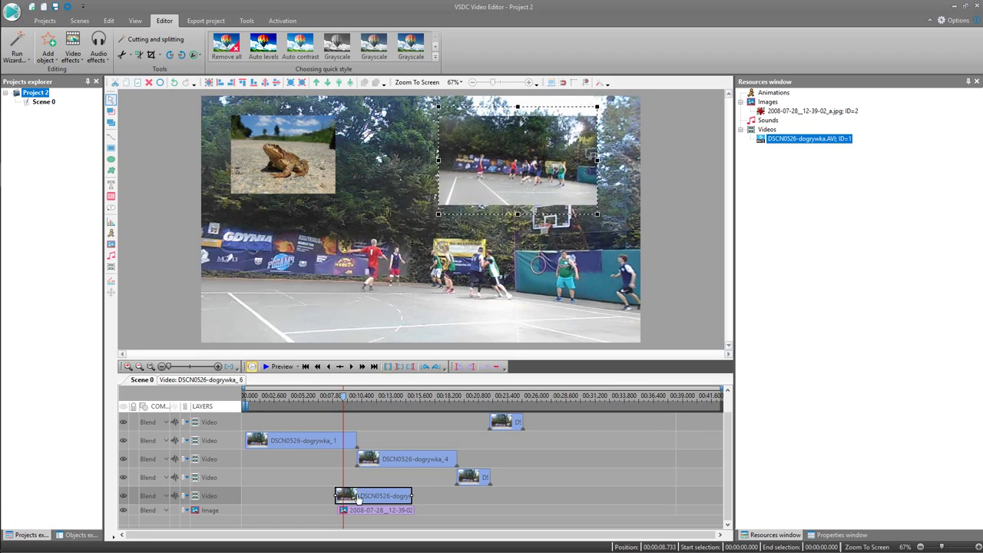
{"action": "left_click_drag", "start_coordinate": [358, 498], "coordinate": [362, 498]}
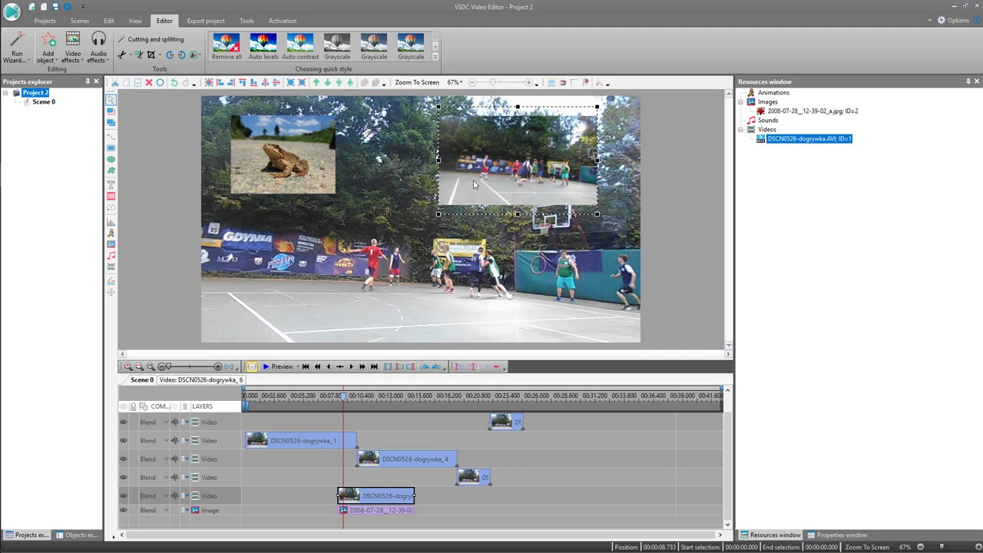
{"action": "mouse_move", "coordinate": [533, 149]}
{"action": "left_mouse_down"}
{"action": "mouse_move", "coordinate": [545, 149]}
{"action": "mouse_move", "coordinate": [536, 157]}
{"action": "left_mouse_up"}
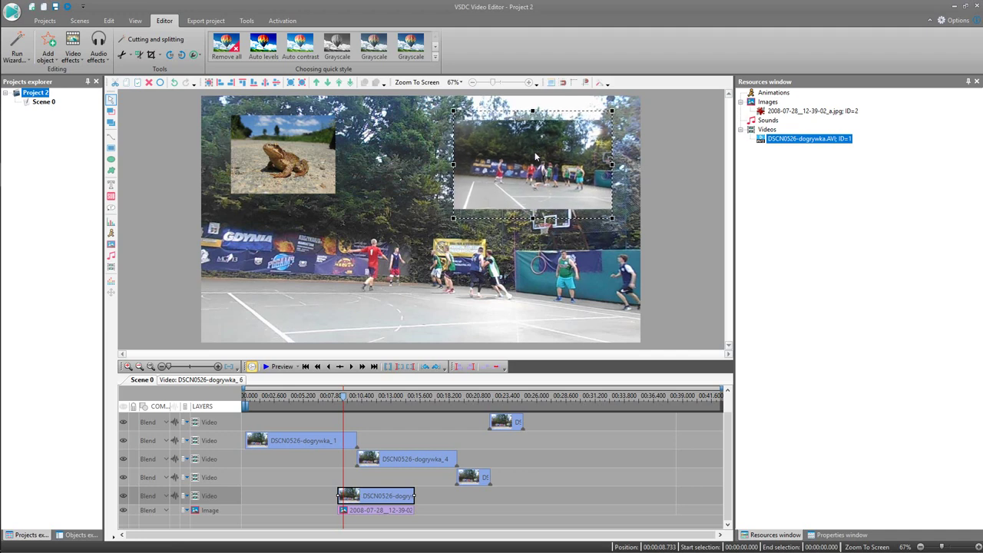
Preview the scene from 00:00:05.600 to check the frog image and the small video overlay
{"action": "left_click_drag", "start_coordinate": [347, 401], "coordinate": [309, 401]}
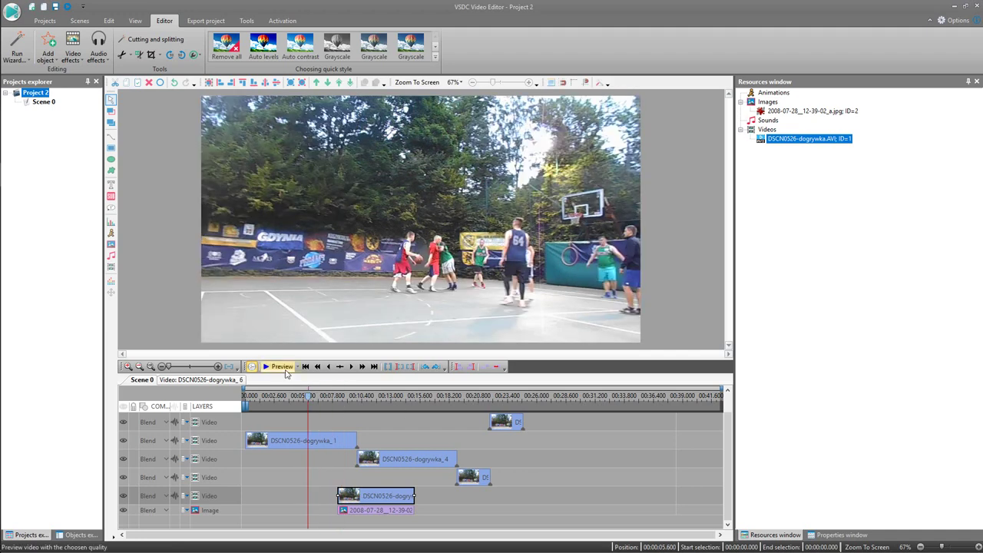
{"action": "left_click", "coordinate": [281, 368]}
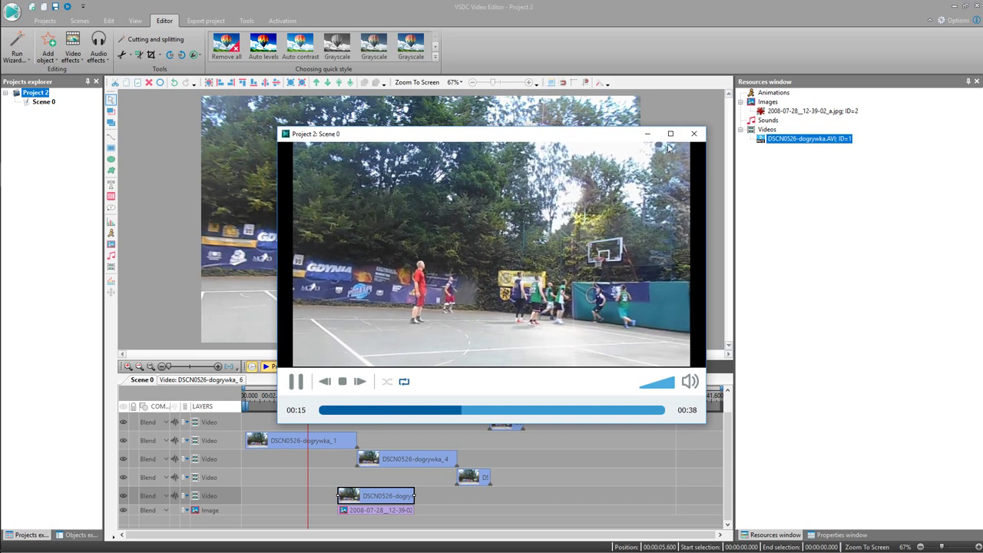
{"action": "left_click", "coordinate": [694, 134]}
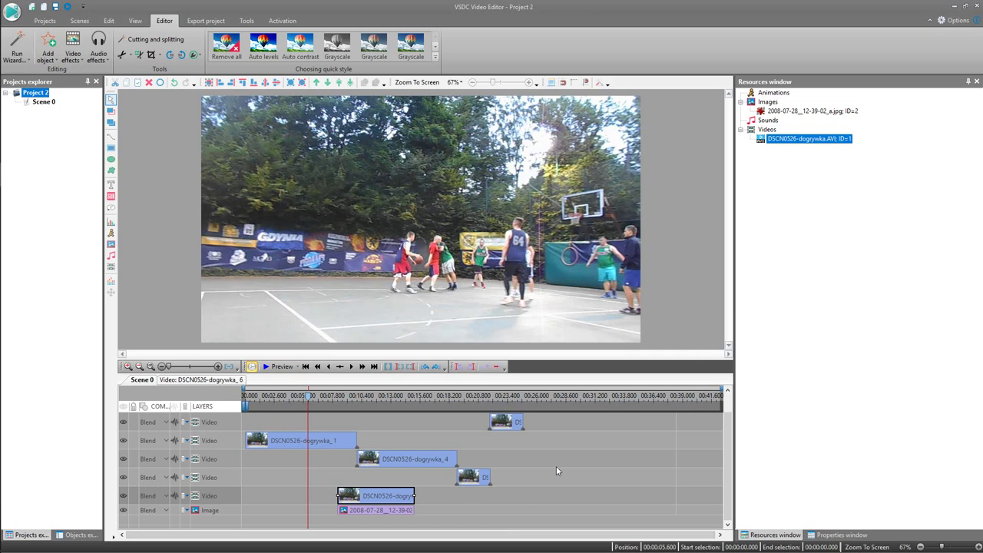
Delete the small video overlay from the scene, keeping the frog image
{"action": "key", "text": "Delete"}
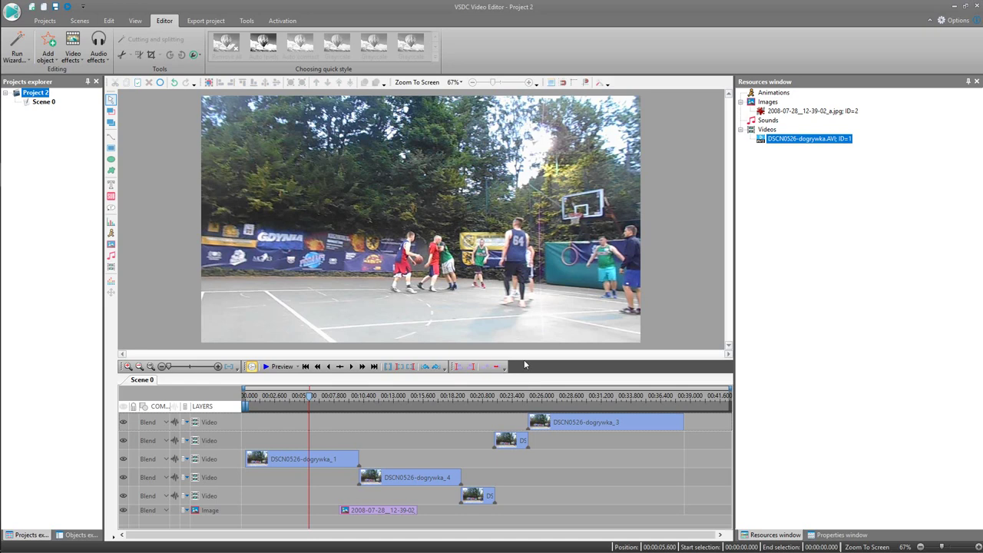
Enlarge the timeline area and zoom the scene out to 53%
{"action": "left_click_drag", "start_coordinate": [523, 358], "coordinate": [523, 326]}
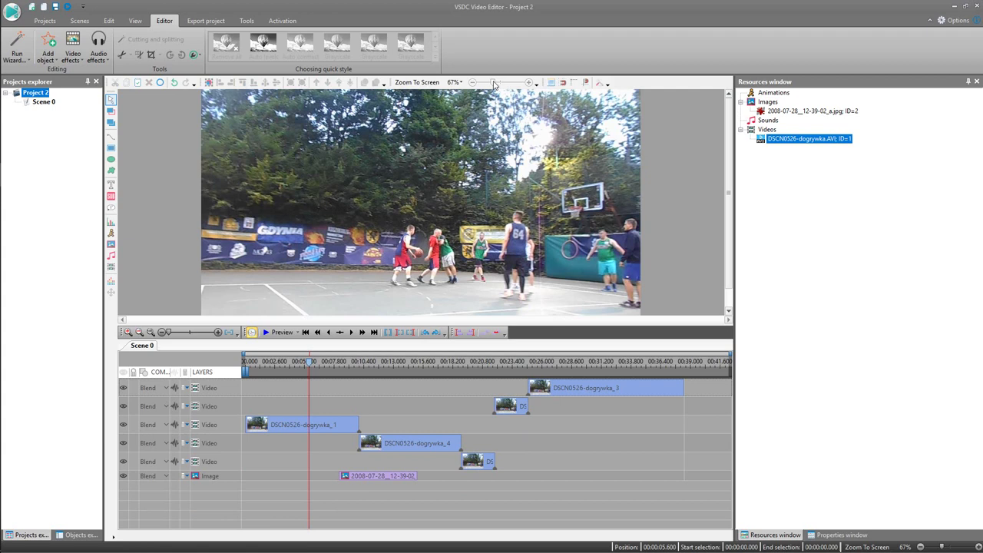
{"action": "left_click_drag", "start_coordinate": [494, 85], "coordinate": [489, 82]}
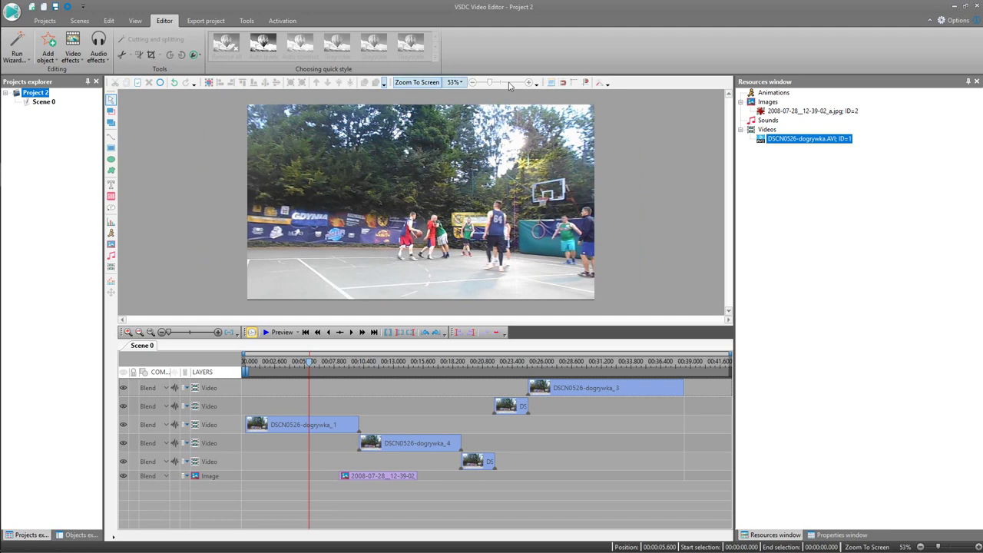
Hide the zoom tools toolbar and show it again
{"action": "left_click", "coordinate": [133, 20]}
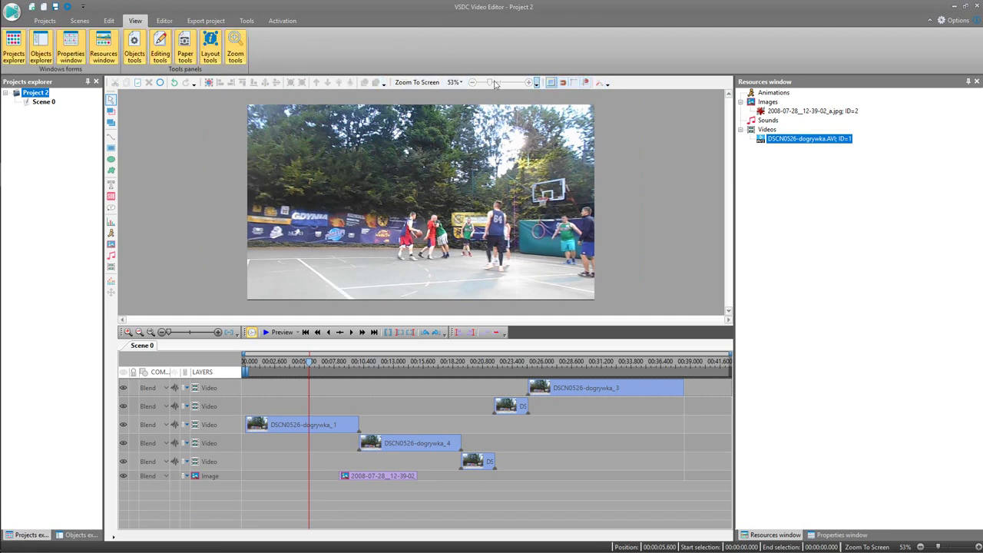
{"action": "left_click", "coordinate": [237, 50]}
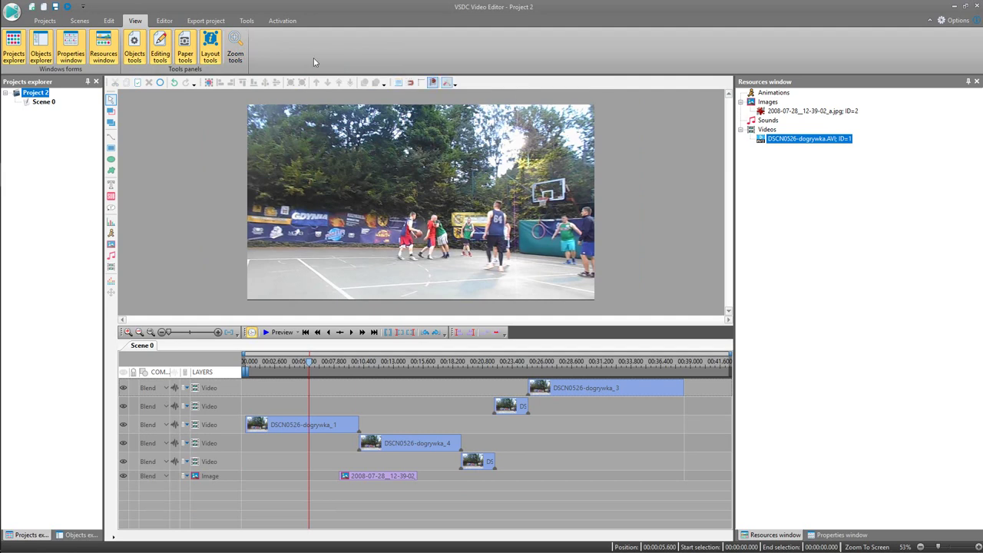
{"action": "left_click", "coordinate": [236, 51]}
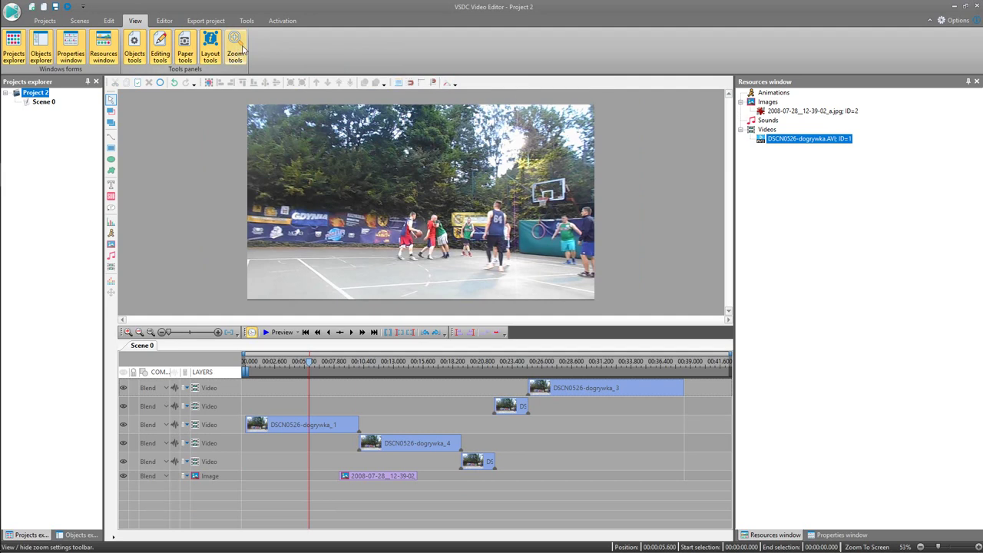
Add a Zoom transform effect to the frog image, starting from the scene's beginning with a duration of 3 seconds
{"action": "left_click", "coordinate": [170, 22]}
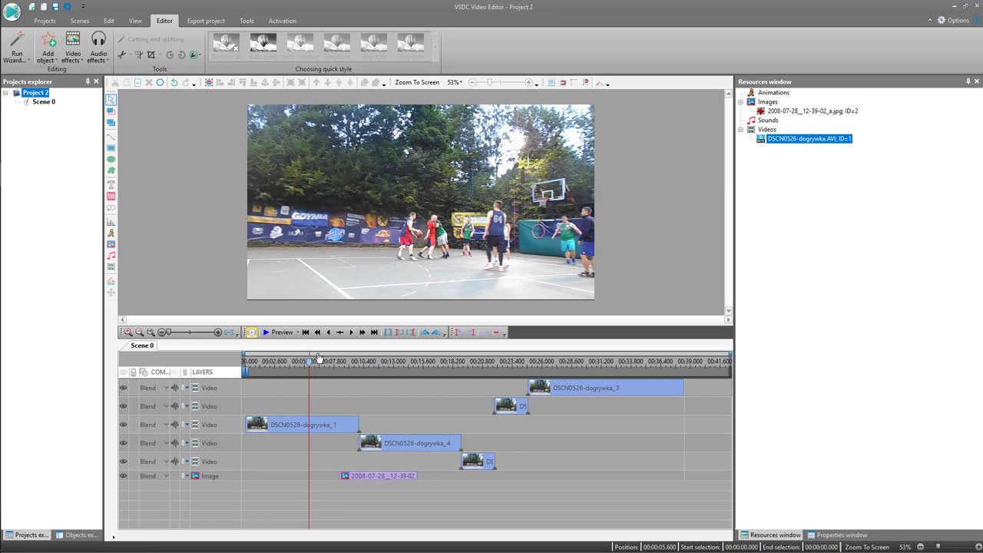
{"action": "left_click_drag", "start_coordinate": [309, 363], "coordinate": [354, 369]}
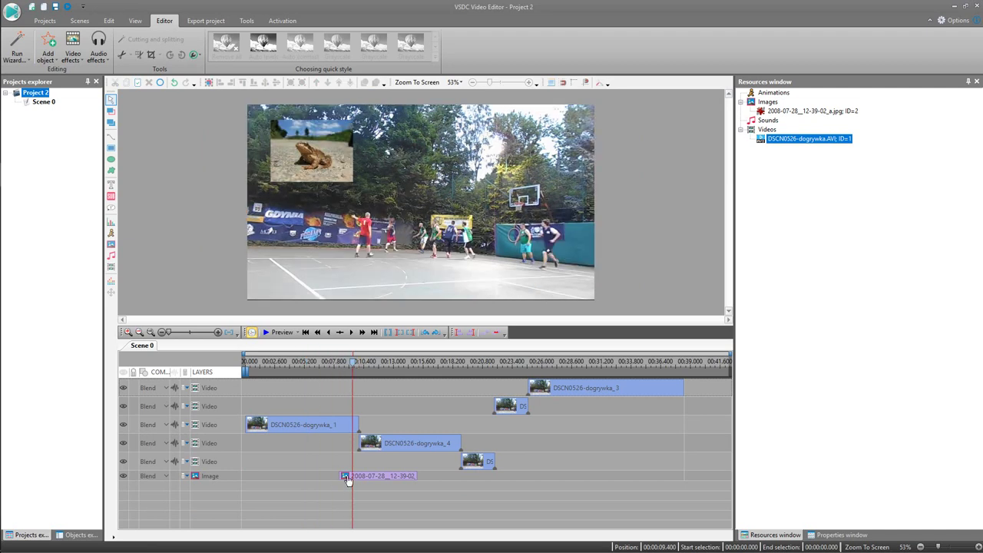
{"action": "left_click", "coordinate": [371, 479]}
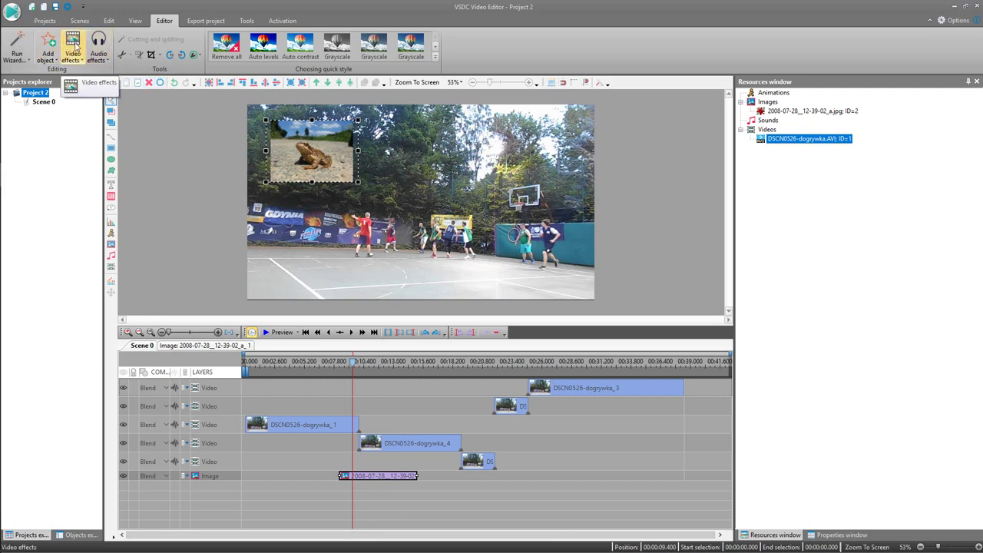
{"action": "left_click", "coordinate": [73, 46]}
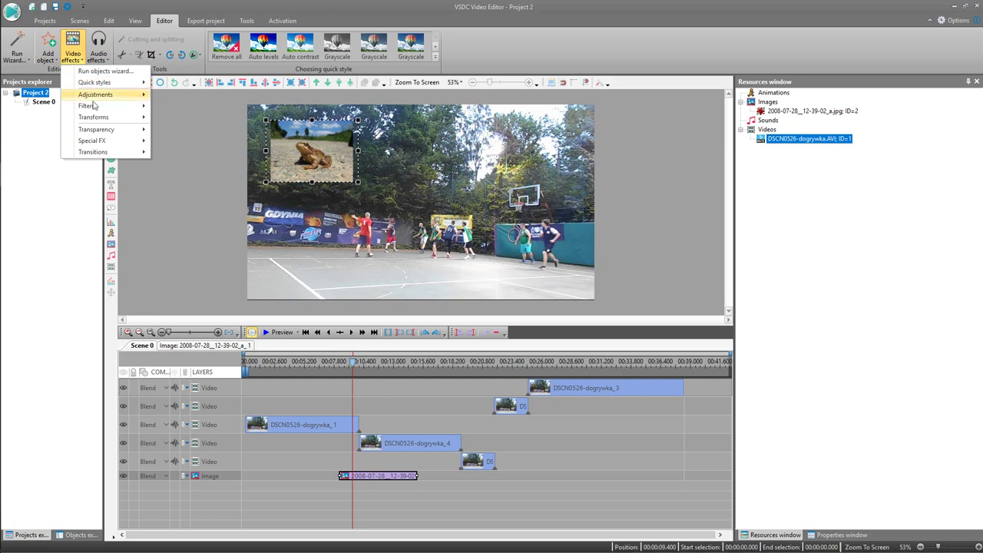
{"action": "mouse_move", "coordinate": [99, 120]}
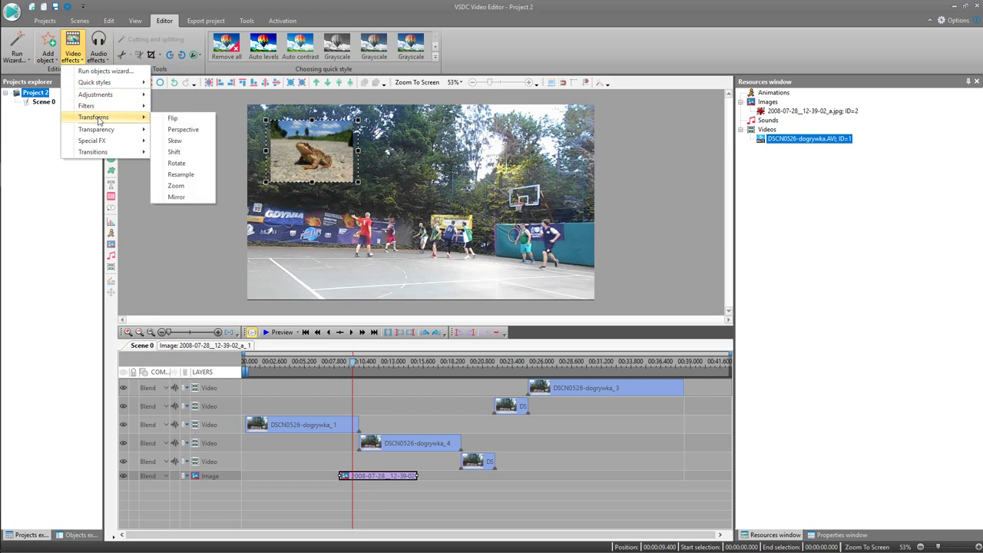
{"action": "left_click", "coordinate": [192, 185]}
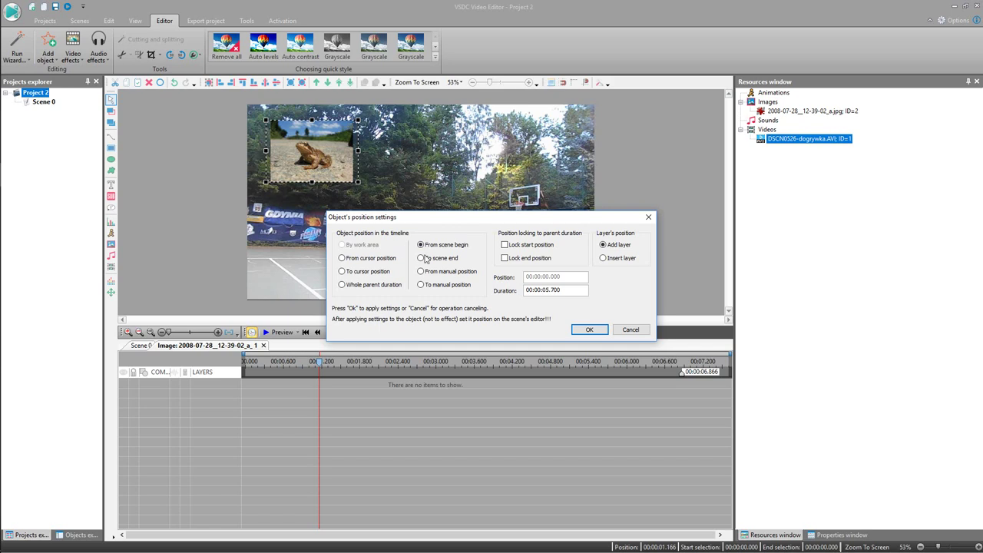
{"action": "left_click_drag", "start_coordinate": [544, 290], "coordinate": [571, 290]}
{"action": "type", "text": "3"}
{"action": "left_click", "coordinate": [587, 328]}
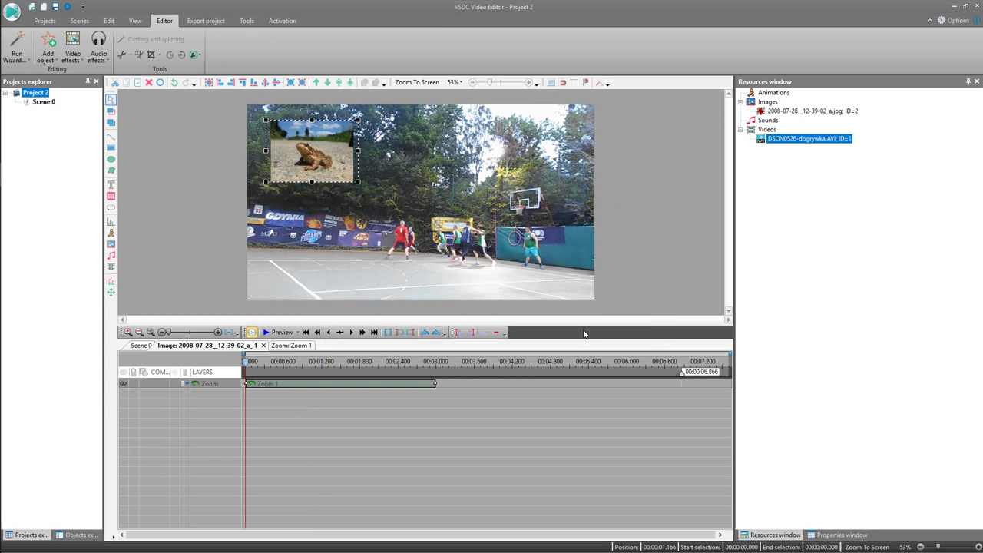
Set the initial value of the Zoom effect's X levels to 0 and preview the result on the frog image
{"action": "left_click", "coordinate": [411, 385]}
{"action": "left_click", "coordinate": [837, 534]}
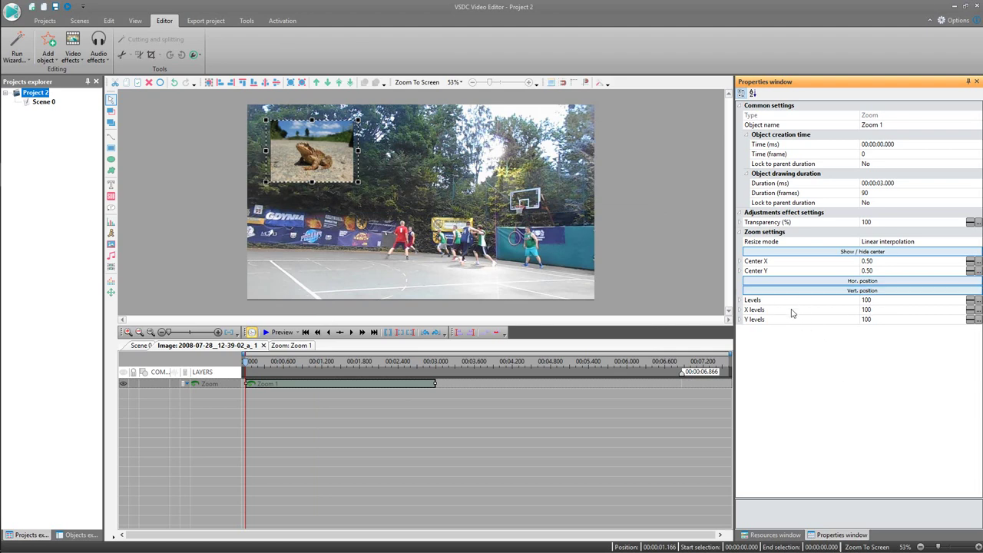
{"action": "left_click", "coordinate": [741, 310]}
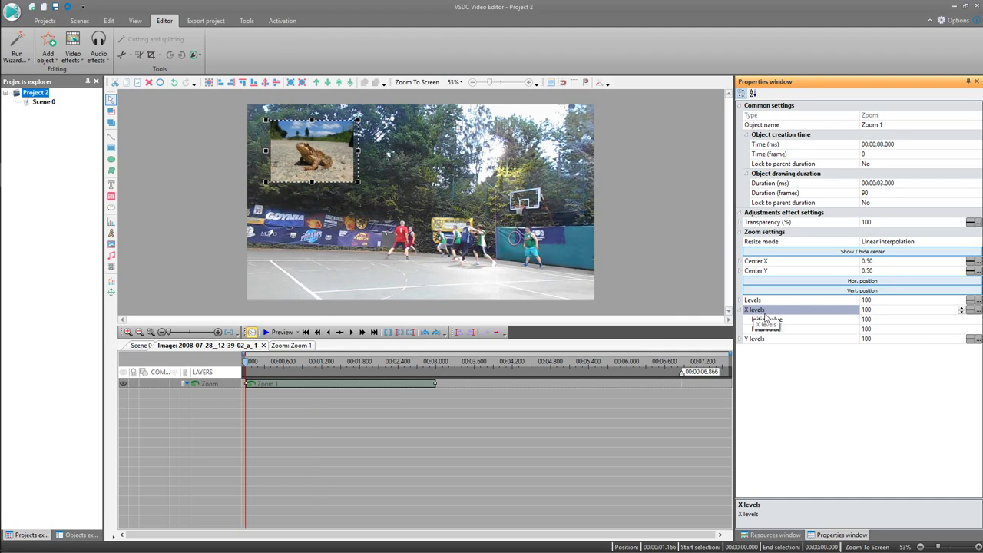
{"action": "left_click", "coordinate": [755, 341]}
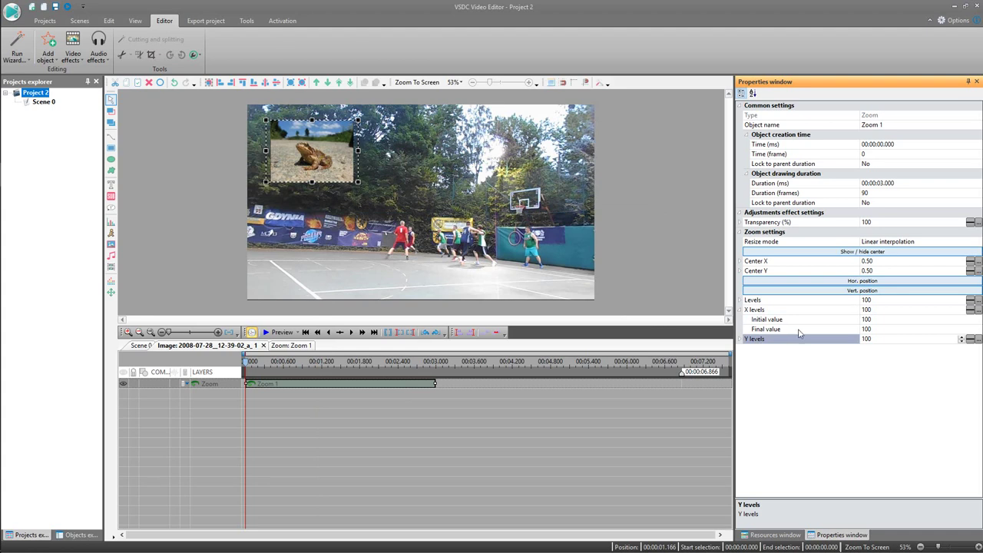
{"action": "left_click", "coordinate": [872, 320]}
{"action": "double_click", "coordinate": [867, 319]}
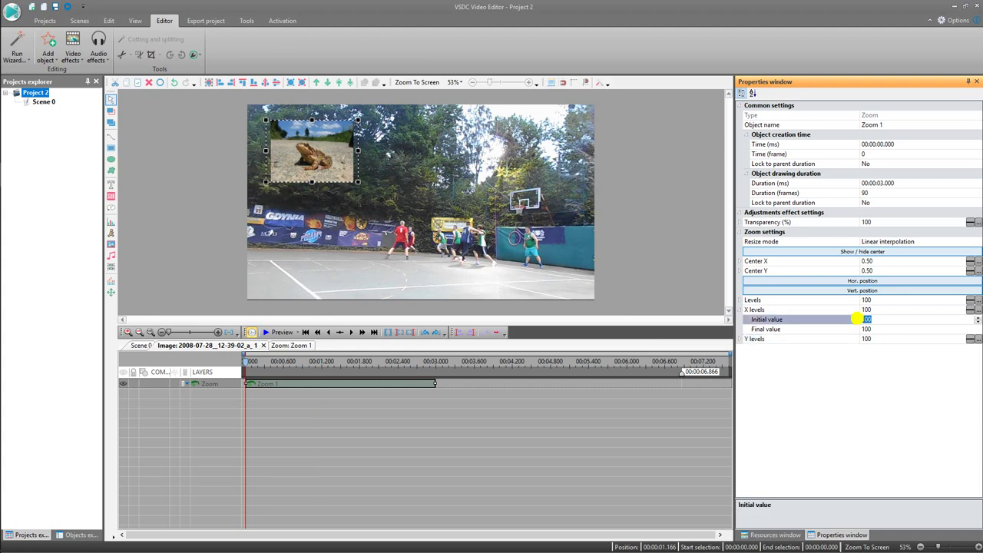
{"action": "type", "text": "0"}
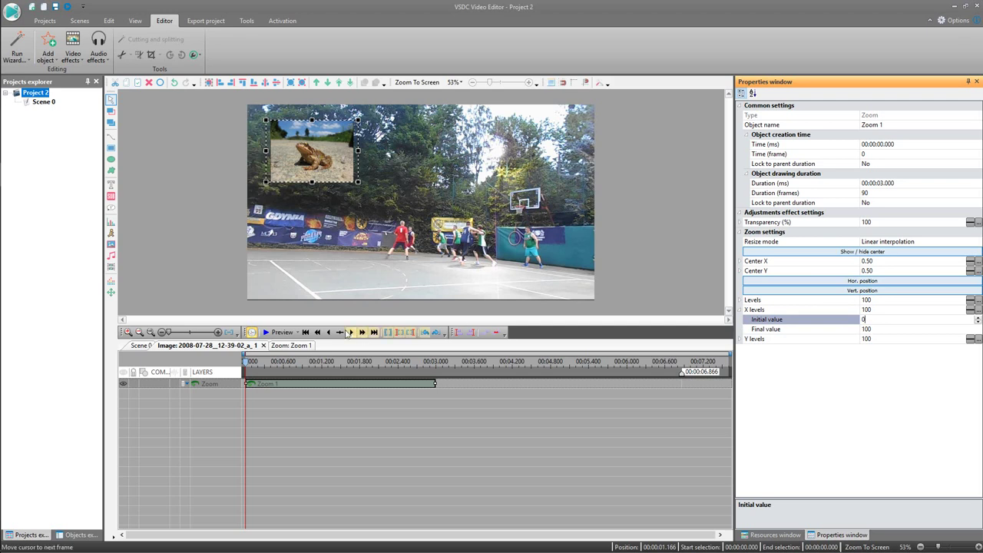
{"action": "left_click", "coordinate": [272, 332]}
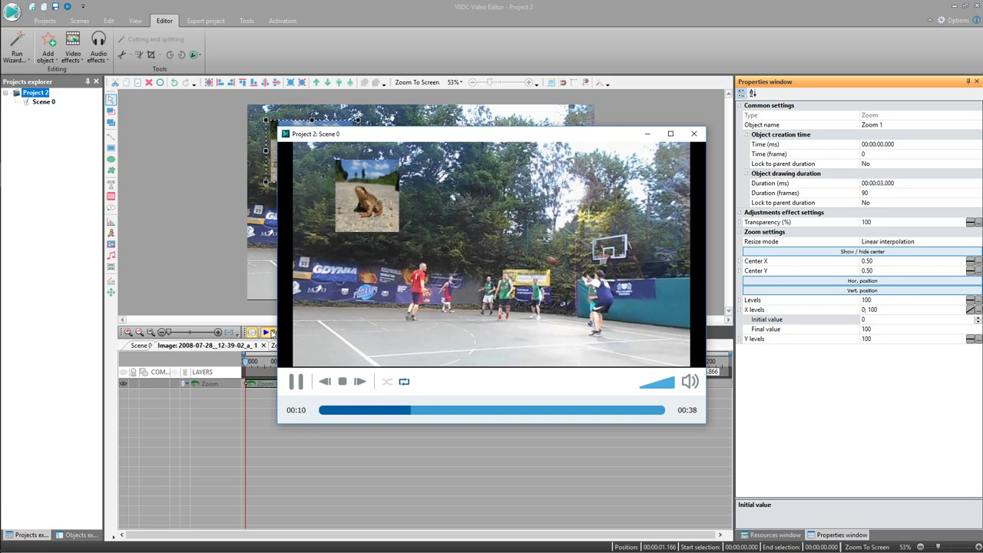
{"action": "left_click", "coordinate": [694, 134]}
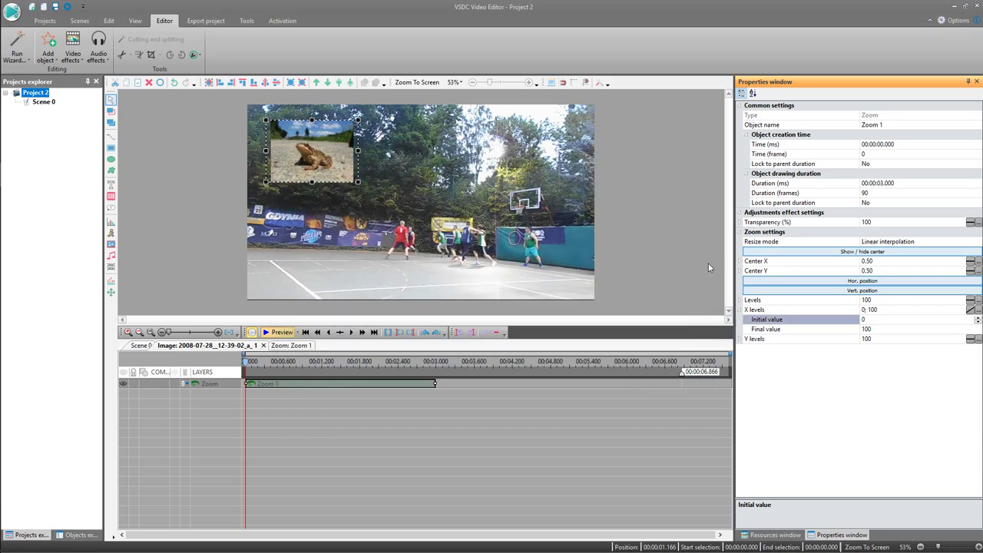
Add a Rotate transform effect to the frog image, starting from the scene's beginning with a duration of 5 seconds
{"action": "left_click", "coordinate": [295, 393]}
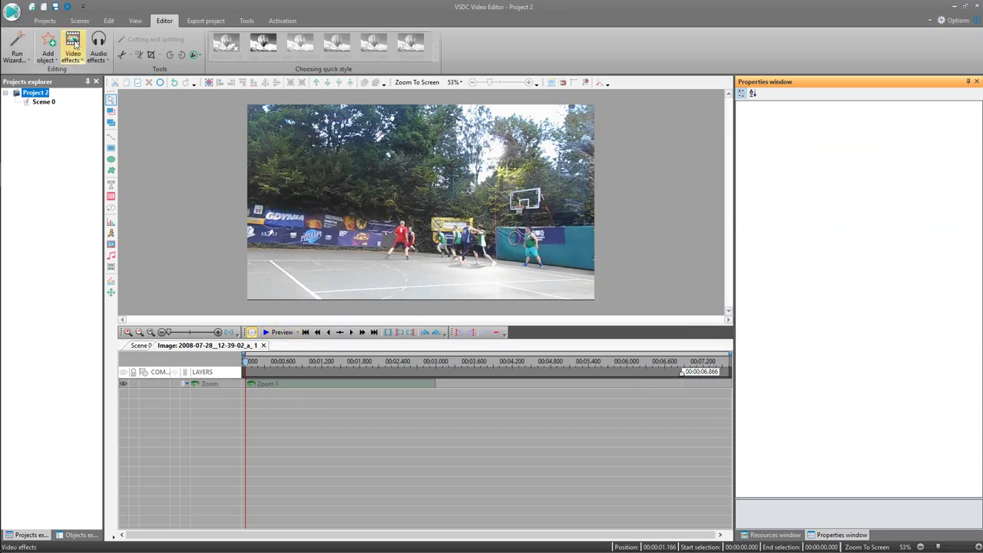
{"action": "left_click", "coordinate": [75, 44]}
{"action": "mouse_move", "coordinate": [106, 121]}
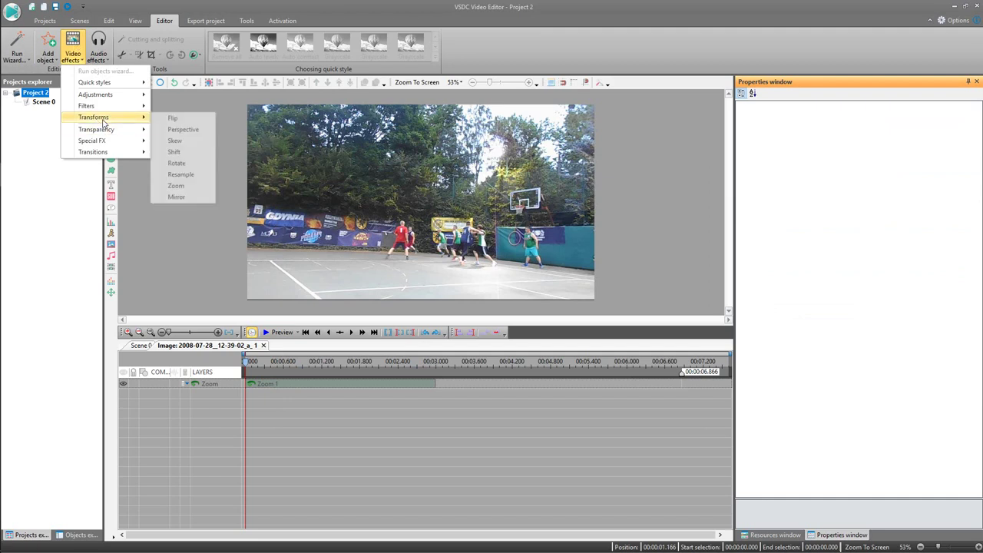
{"action": "left_click", "coordinate": [177, 163]}
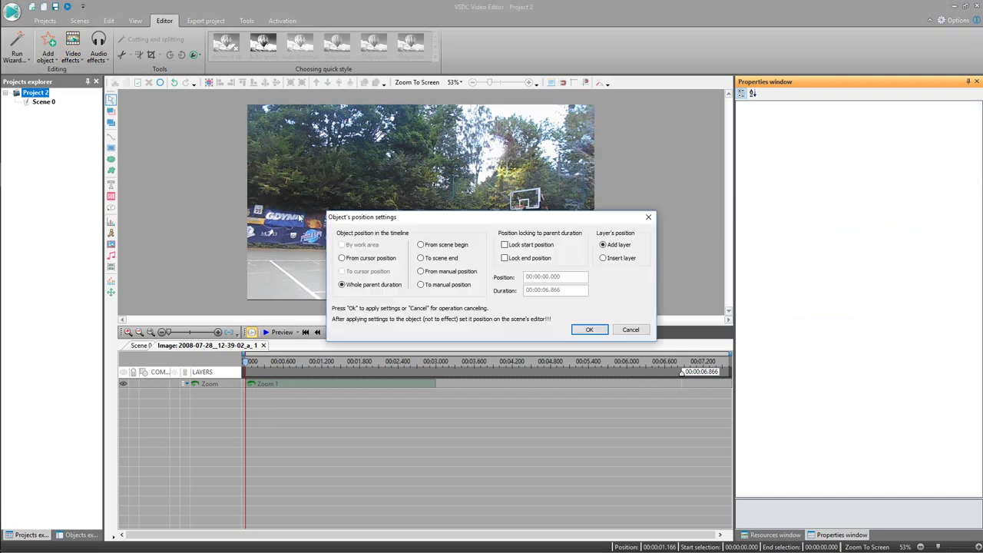
{"action": "left_click", "coordinate": [449, 246]}
{"action": "left_click_drag", "start_coordinate": [545, 289], "coordinate": [570, 289]}
{"action": "type", "text": "5"}
{"action": "left_click", "coordinate": [588, 330]}
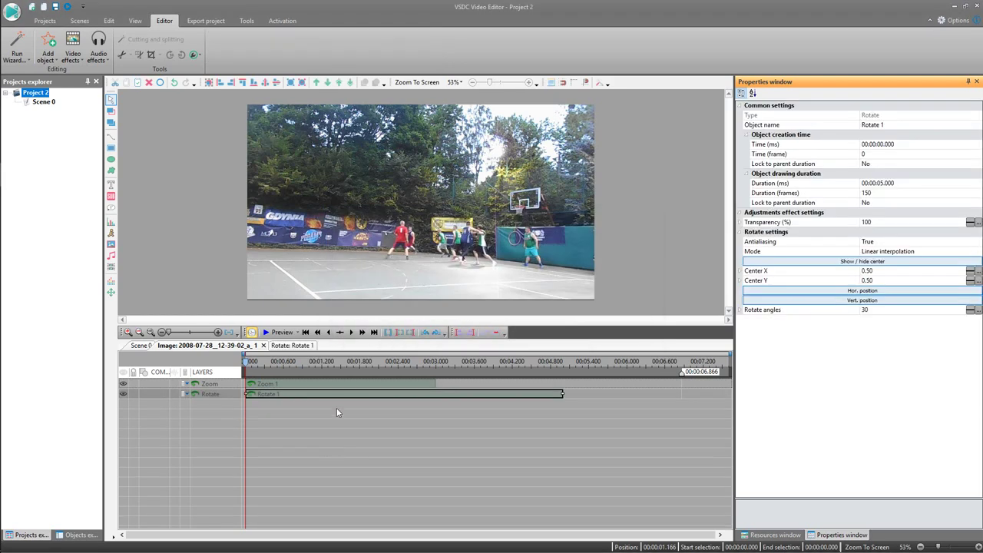
Set the Rotate effect's angles to an initial value of 359 and a final value of 0, and preview the scene
{"action": "left_click", "coordinate": [740, 310]}
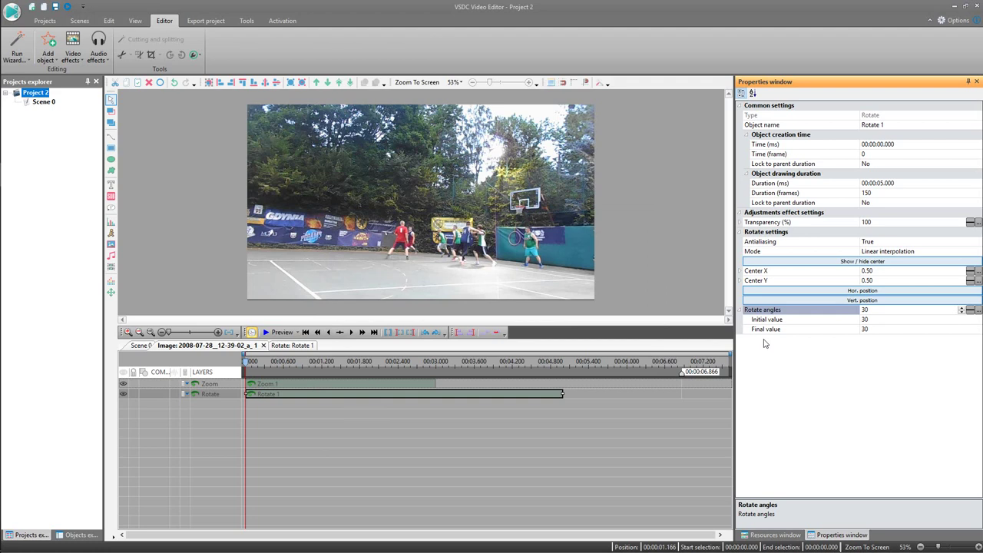
{"action": "left_click", "coordinate": [868, 319]}
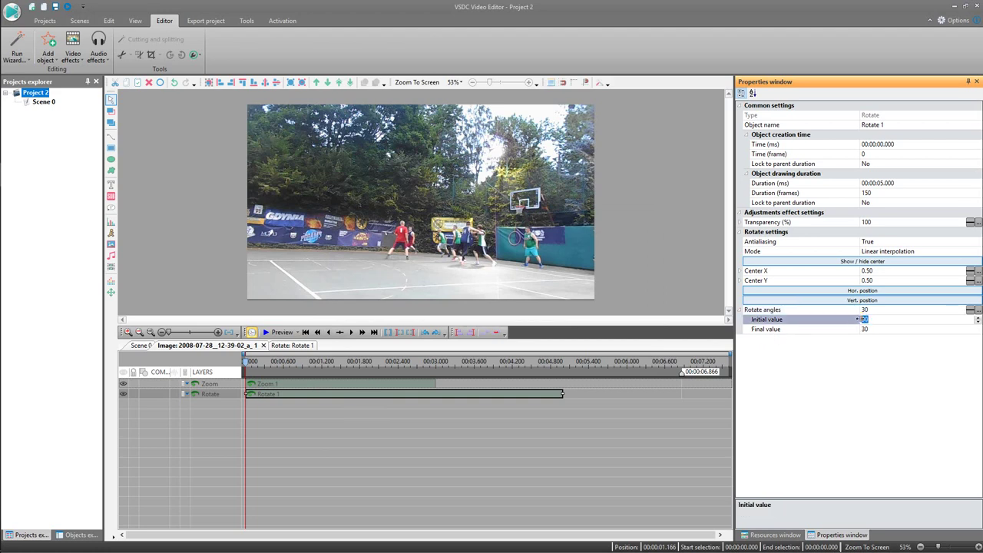
{"action": "type", "text": "359"}
{"action": "left_click", "coordinate": [871, 330]}
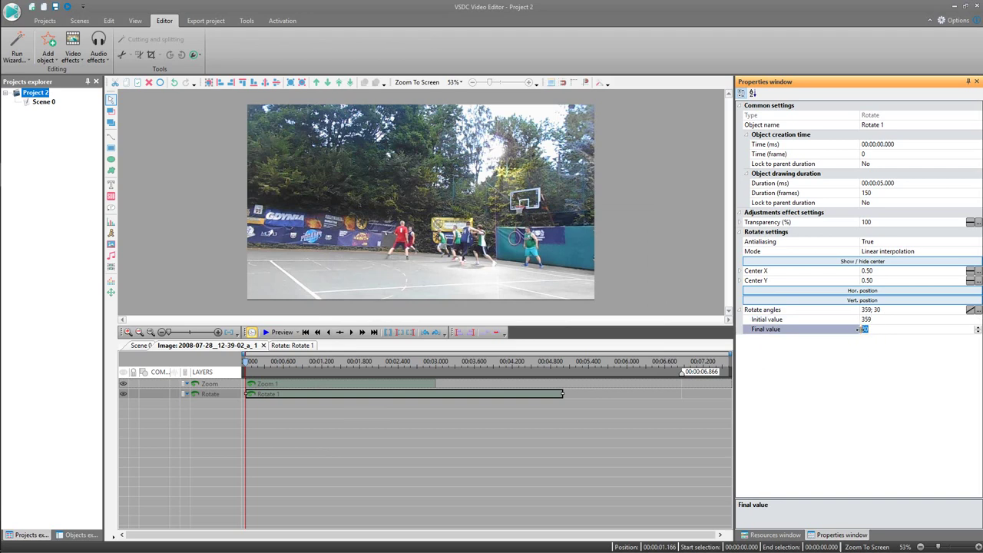
{"action": "type", "text": "0"}
{"action": "left_click", "coordinate": [851, 380]}
{"action": "left_click", "coordinate": [280, 335]}
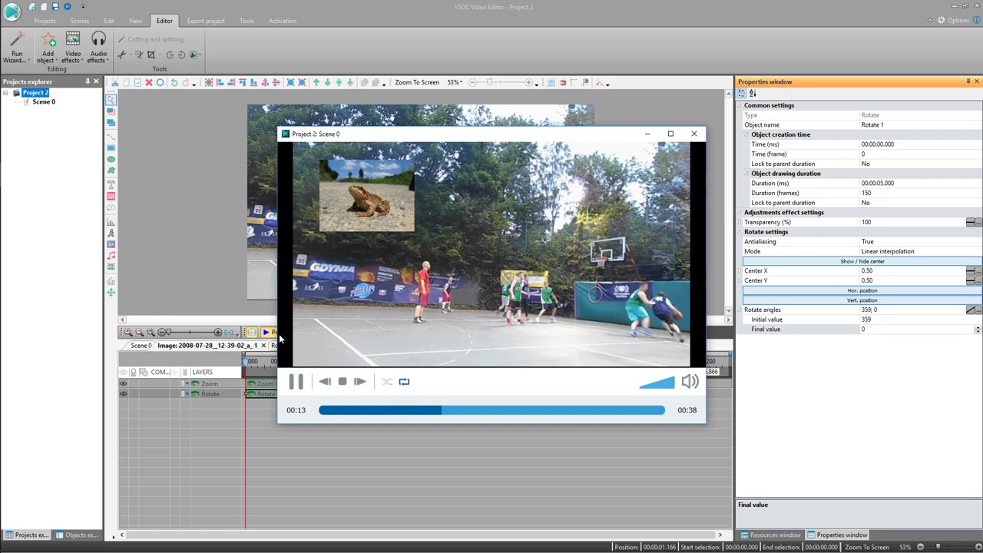
{"action": "left_click", "coordinate": [693, 135]}
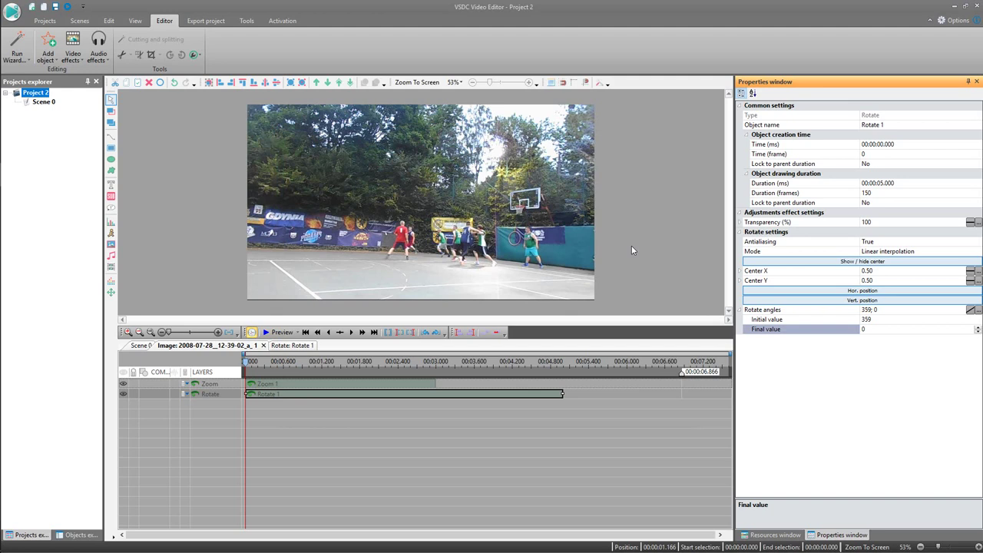
{"action": "left_click", "coordinate": [73, 51]}
{"action": "mouse_move", "coordinate": [100, 119]}
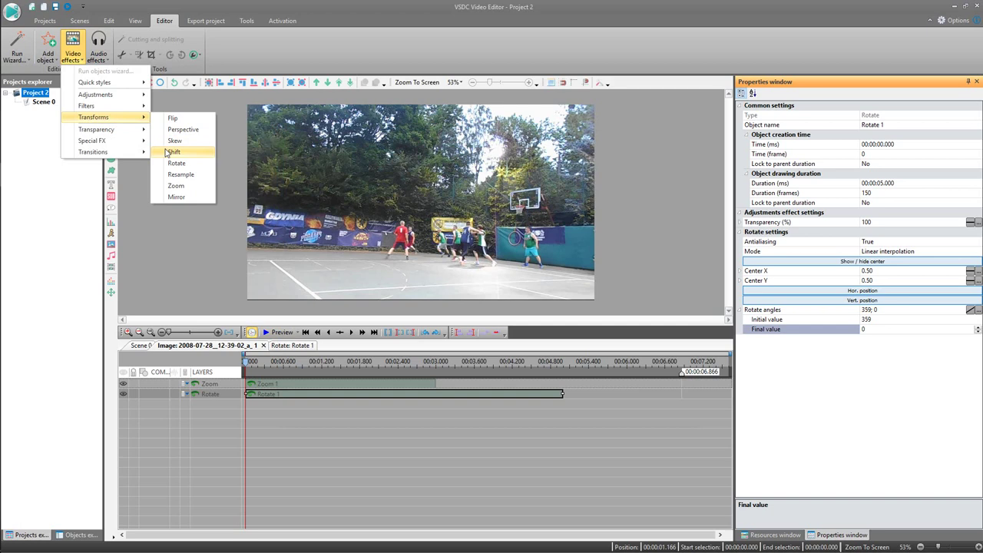
{"action": "left_click", "coordinate": [202, 281]}
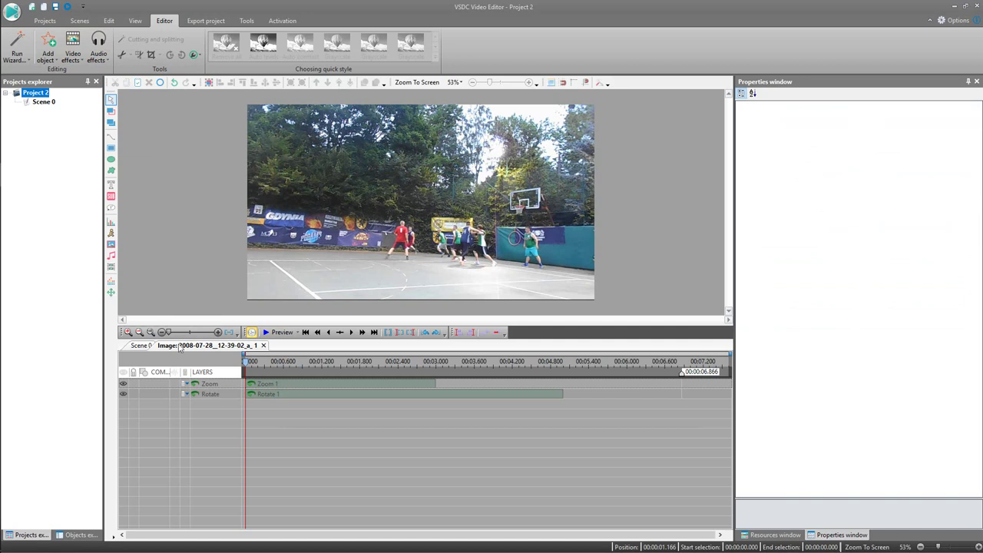
Add a movement effect to the frog image that continues to the object's end, with its end point at about X 1042, Y 189
{"action": "left_click", "coordinate": [141, 345]}
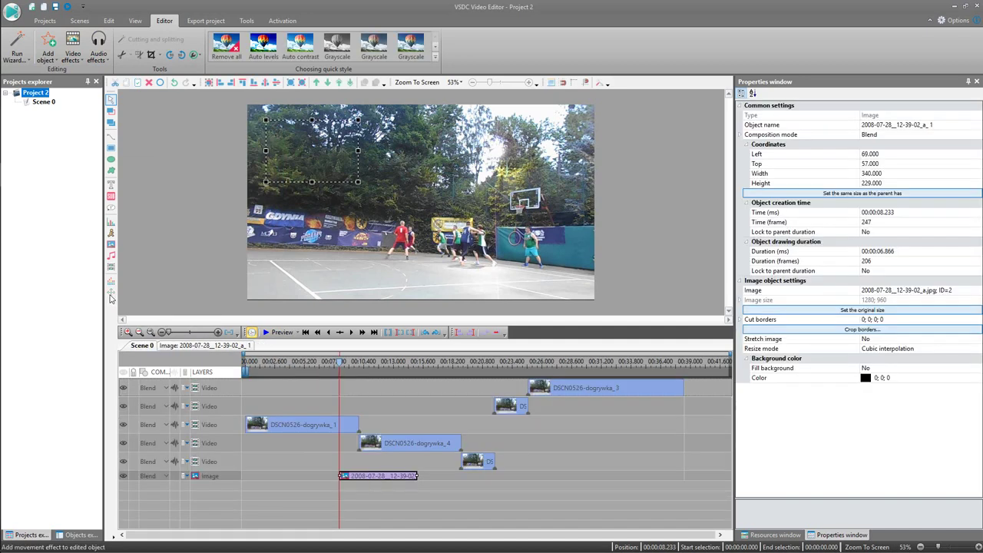
{"action": "double_click", "coordinate": [375, 476]}
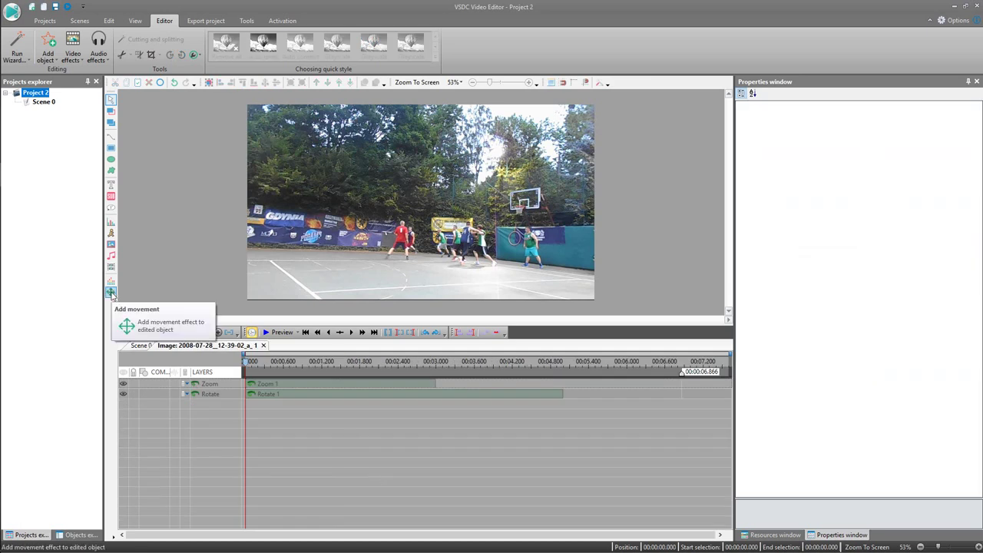
{"action": "left_click", "coordinate": [252, 365]}
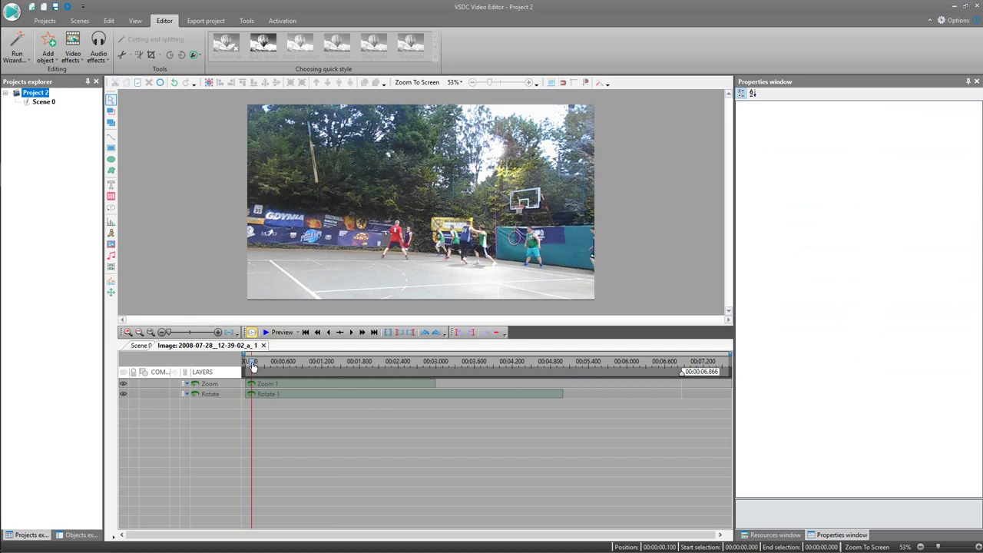
{"action": "left_click_drag", "start_coordinate": [252, 366], "coordinate": [264, 366]}
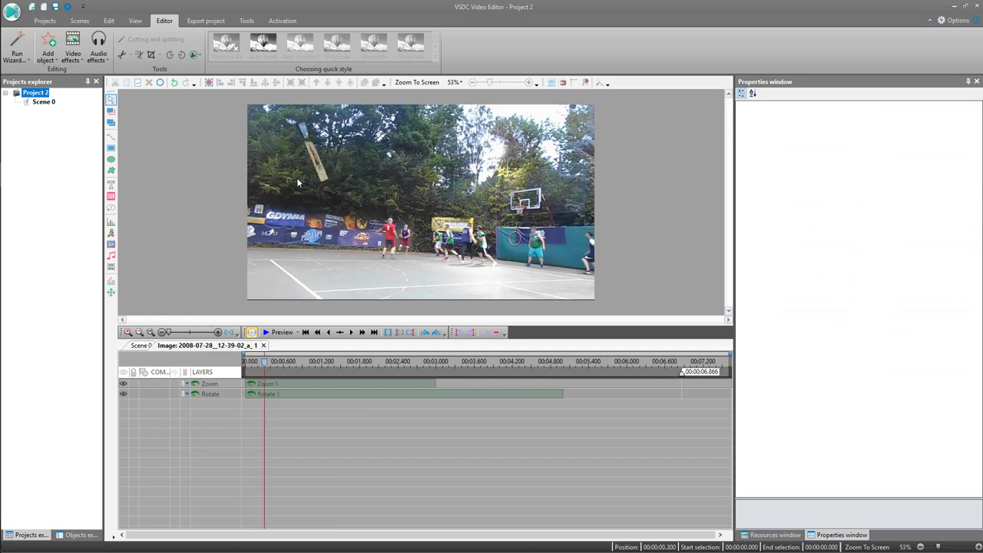
{"action": "left_click", "coordinate": [113, 293]}
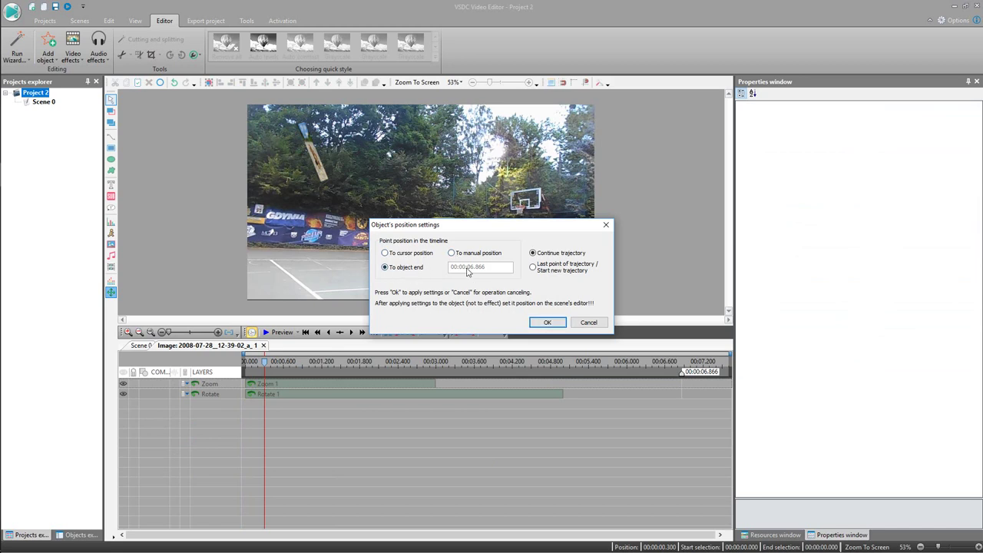
{"action": "left_click", "coordinate": [547, 321]}
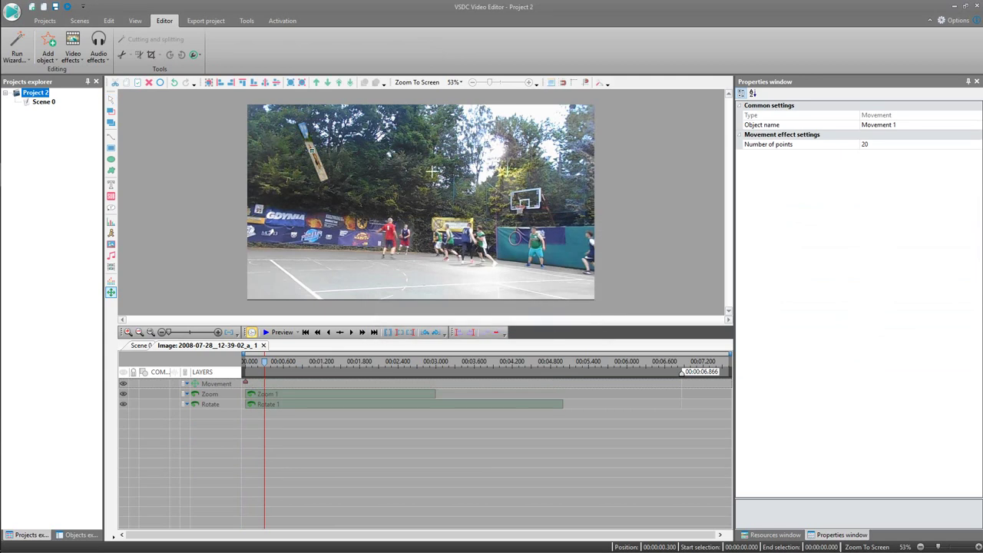
{"action": "left_click", "coordinate": [530, 155]}
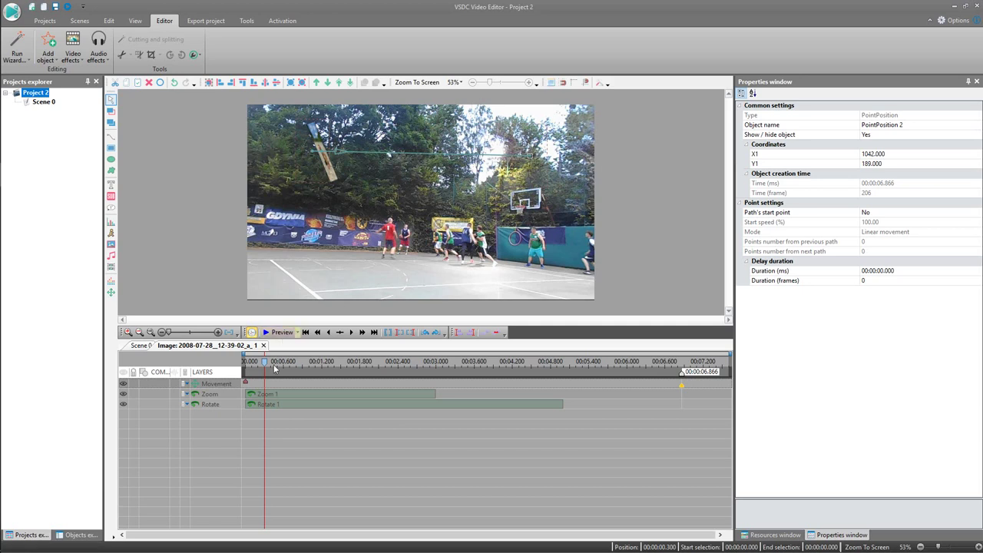
Extend the frog image's movement path to a further point at about X 445, Y 438 at the object's end, and preview the scene
{"action": "left_click", "coordinate": [111, 292]}
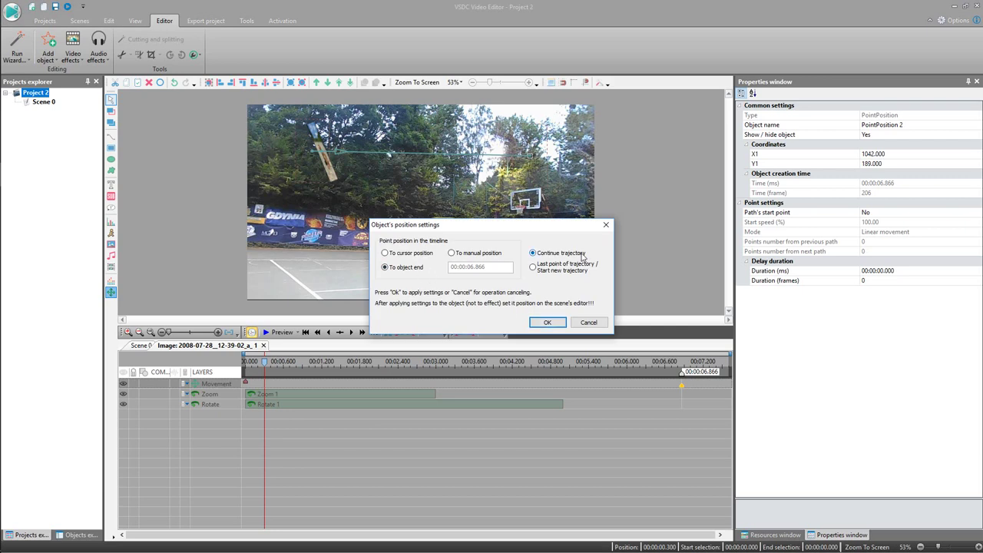
{"action": "left_click", "coordinate": [548, 323]}
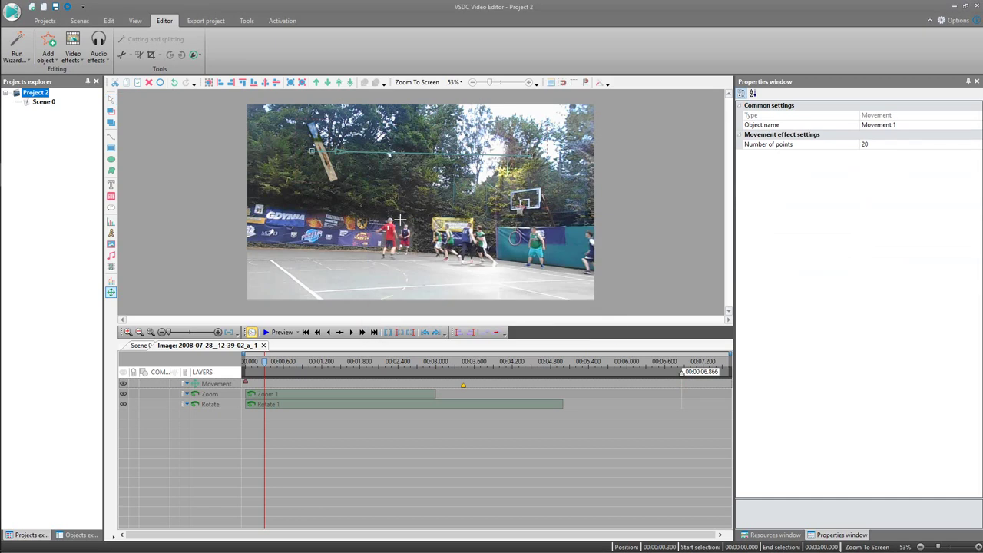
{"action": "left_click", "coordinate": [369, 226]}
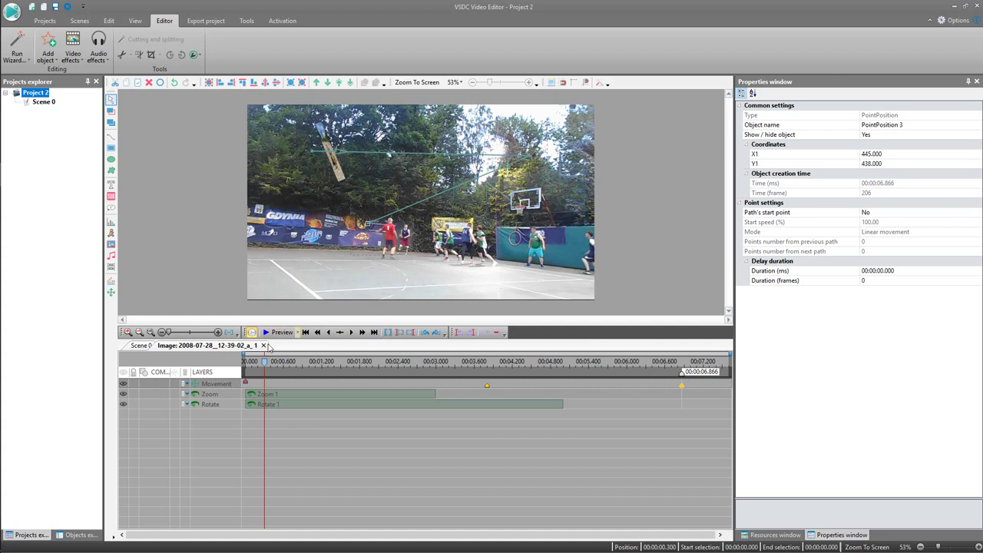
{"action": "left_click_drag", "start_coordinate": [265, 361], "coordinate": [243, 361]}
{"action": "left_click", "coordinate": [273, 332]}
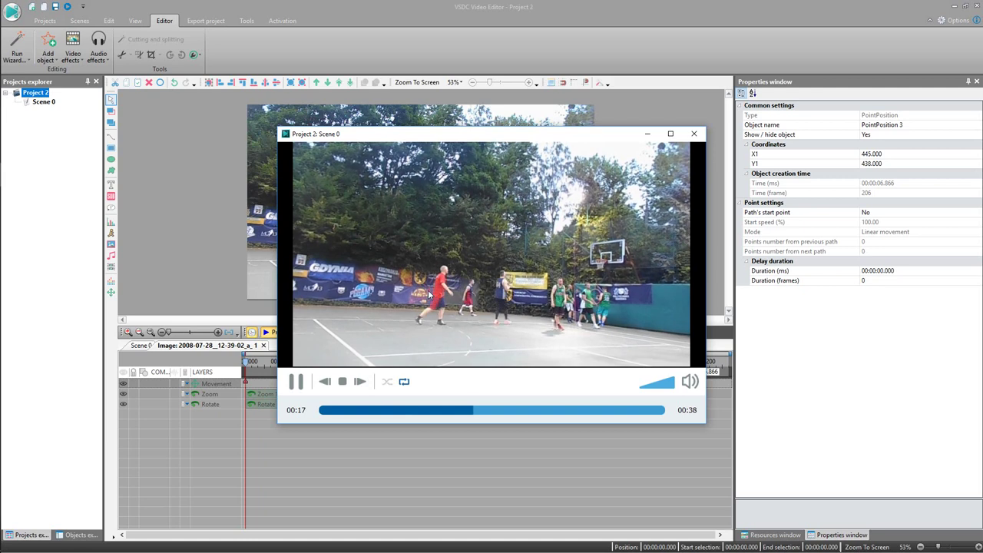
{"action": "left_click", "coordinate": [694, 134]}
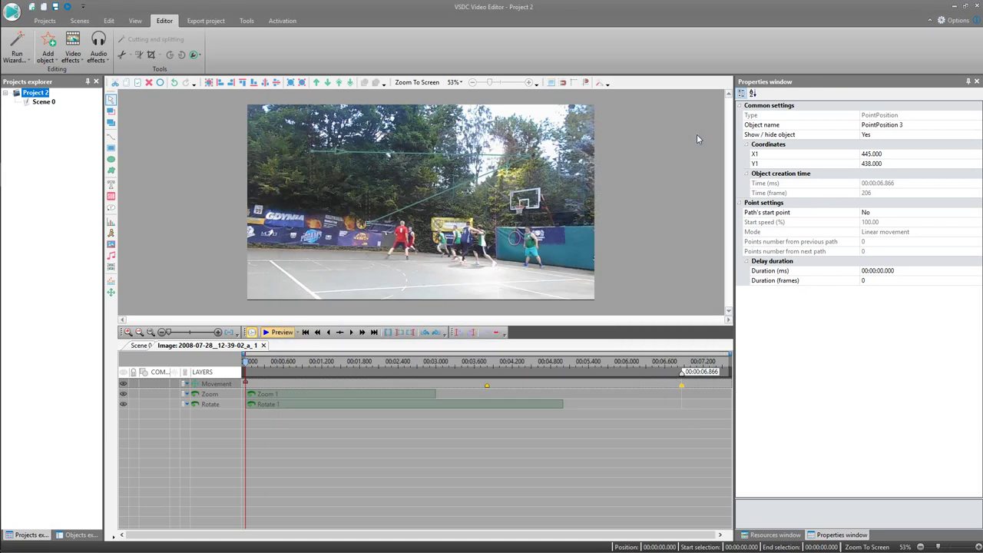
Try to export the project for PC as AVI with the High Quality XviD MPEG4 profile
{"action": "left_click", "coordinate": [205, 21]}
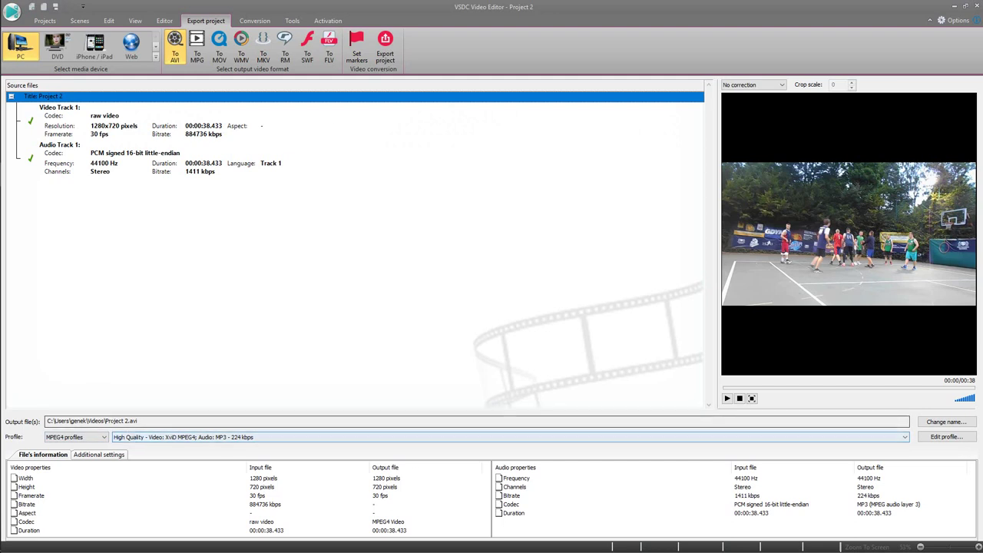
{"action": "left_click", "coordinate": [387, 45]}
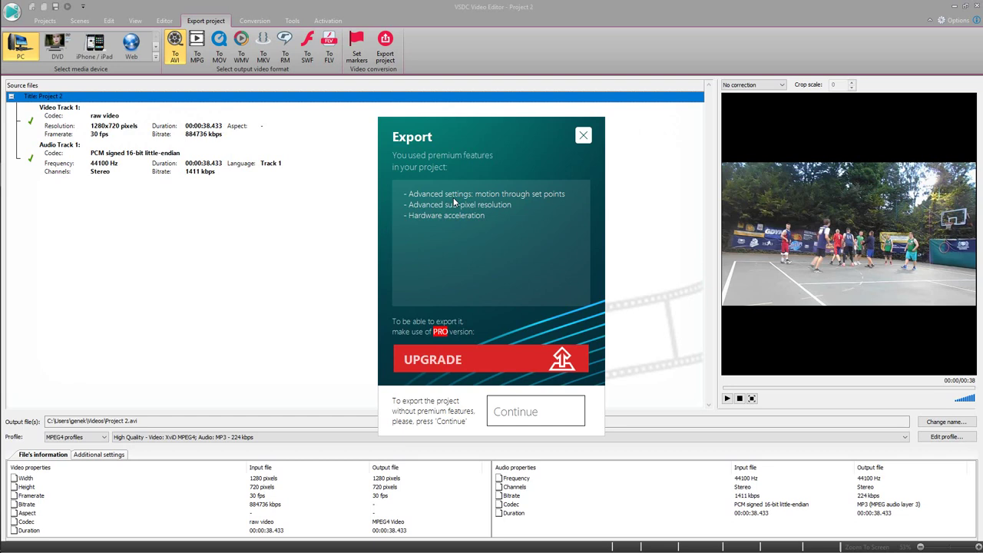
{"action": "left_click", "coordinate": [583, 136]}
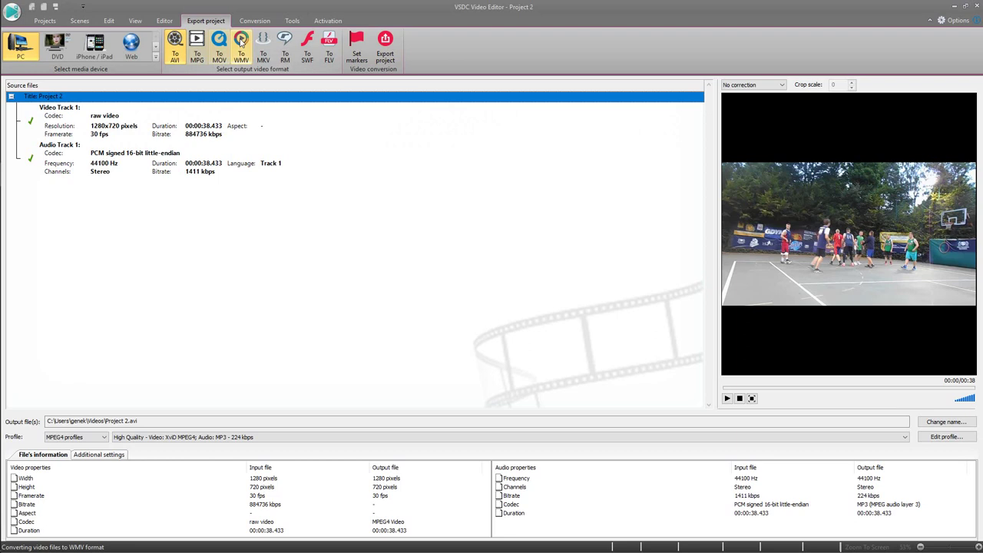
Delete the multi-point movement effect from the frog image
{"action": "left_click", "coordinate": [164, 21]}
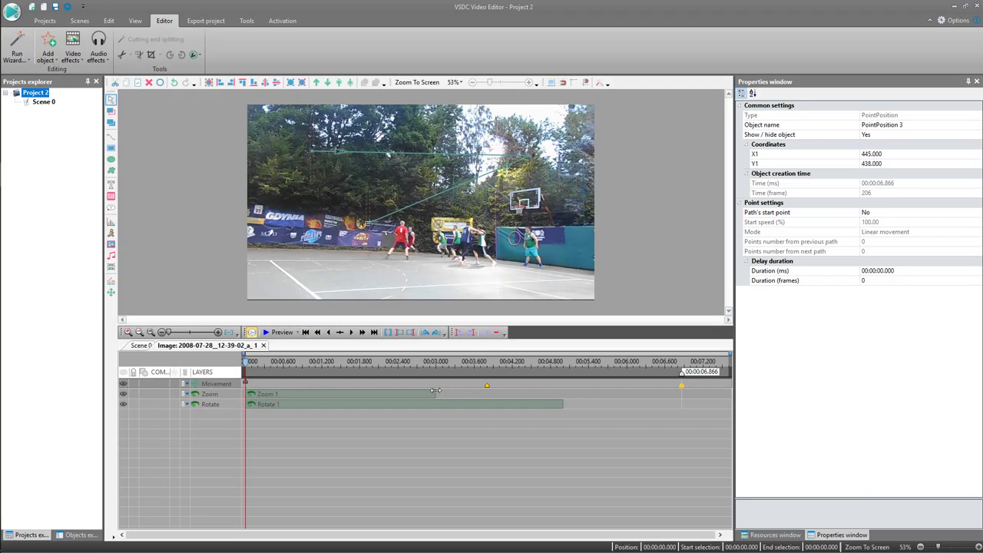
{"action": "left_click", "coordinate": [471, 387]}
{"action": "left_click", "coordinate": [505, 384]}
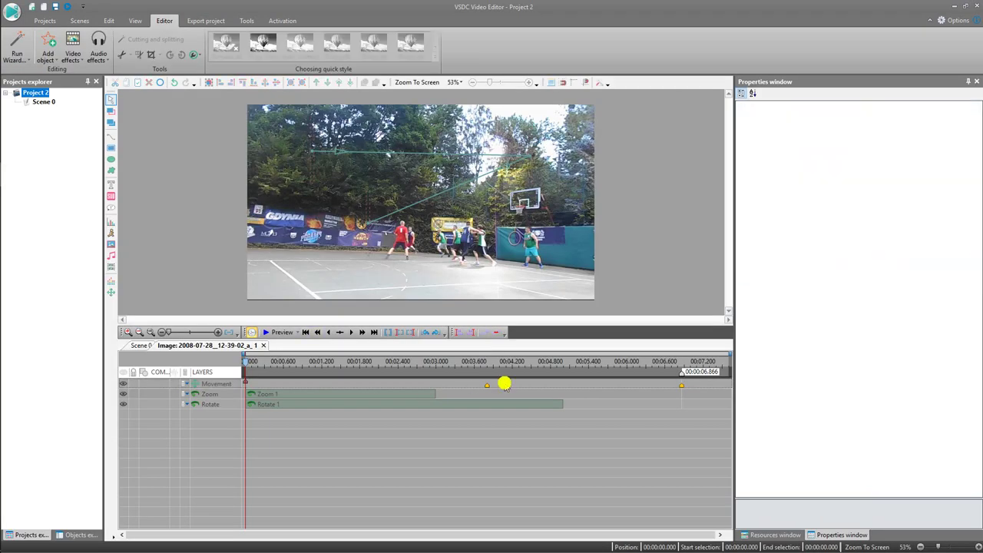
{"action": "left_click", "coordinate": [437, 194]}
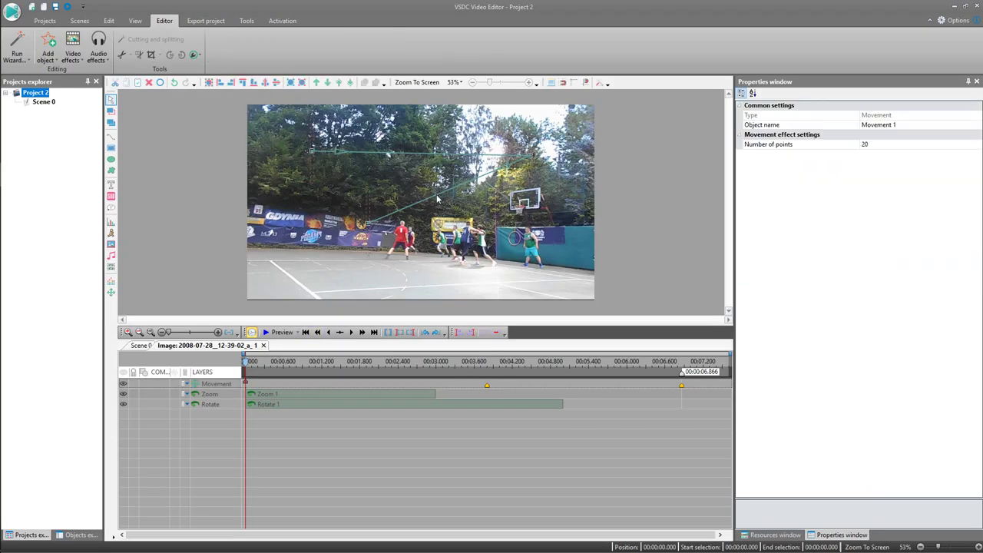
{"action": "key", "text": "Delete"}
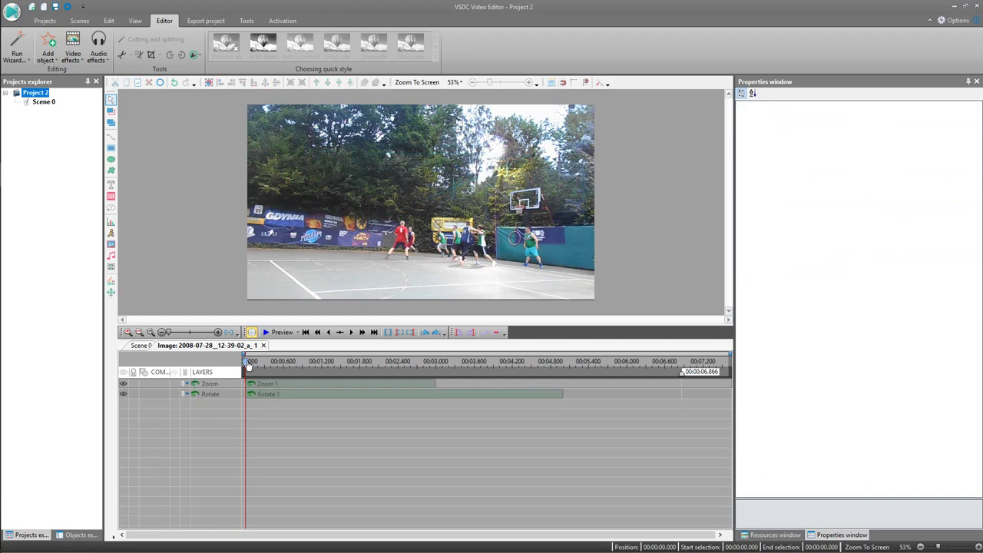
Add a movement effect to the frog image ending at the object's end at about X 921, Y 179, and return to the scene timeline
{"action": "left_click", "coordinate": [255, 362]}
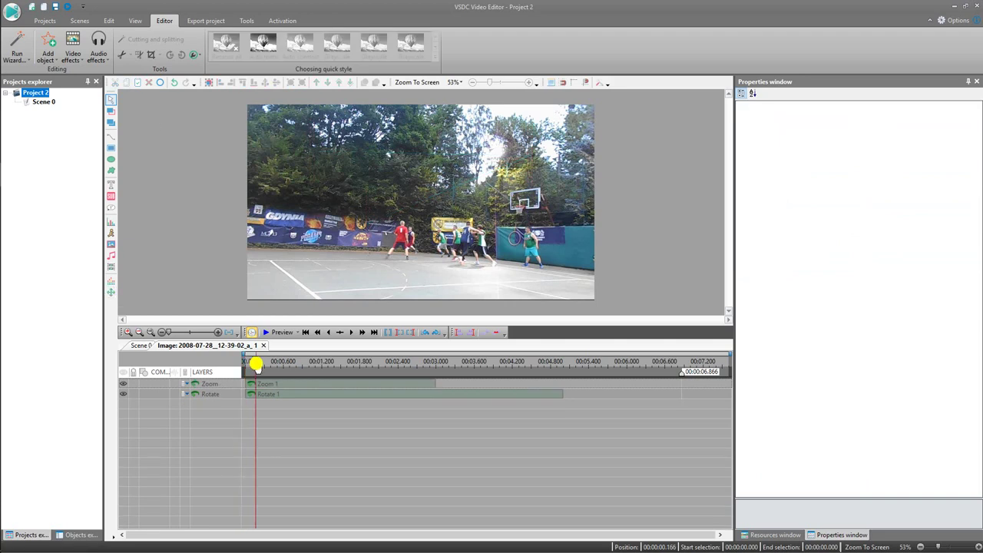
{"action": "left_click", "coordinate": [111, 292]}
{"action": "left_click", "coordinate": [547, 322]}
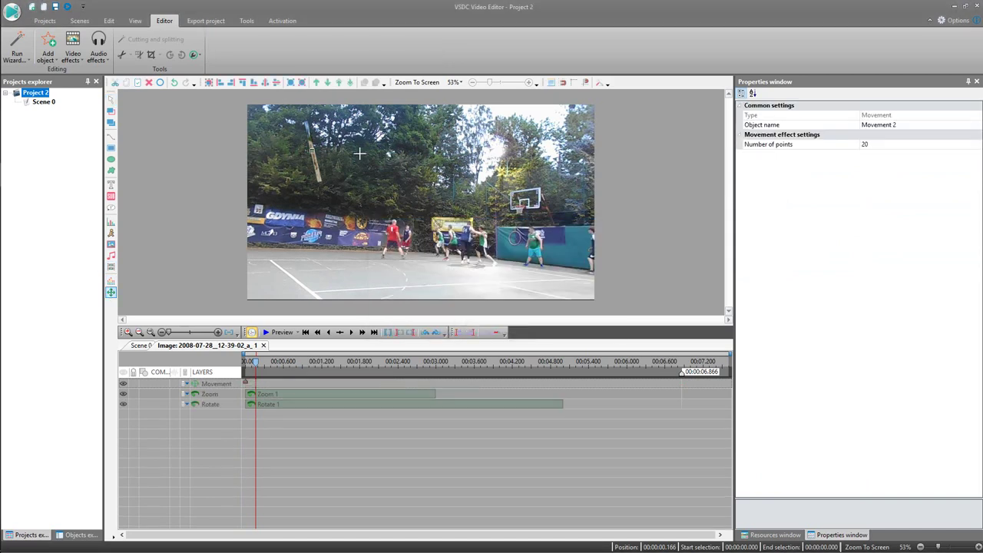
{"action": "left_click", "coordinate": [497, 154]}
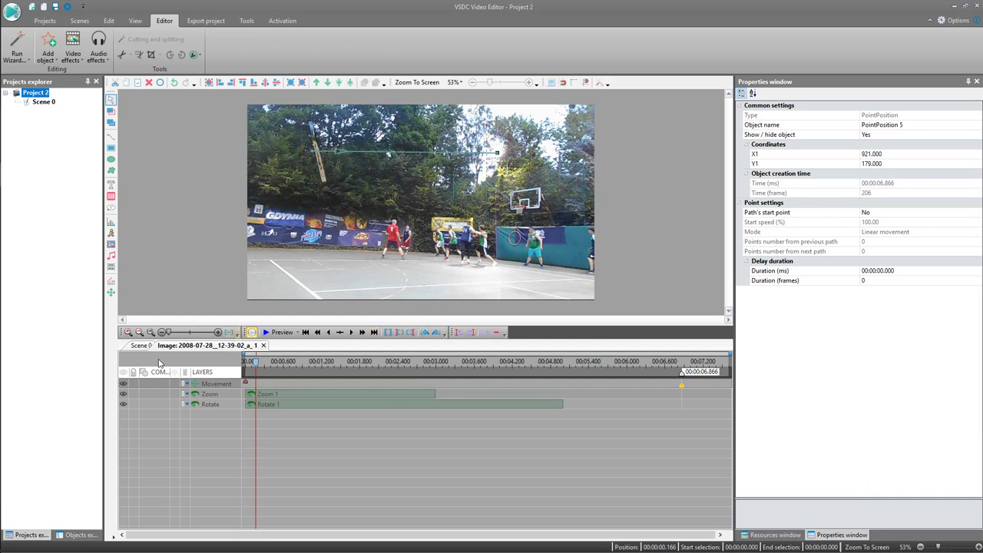
{"action": "left_click", "coordinate": [138, 346]}
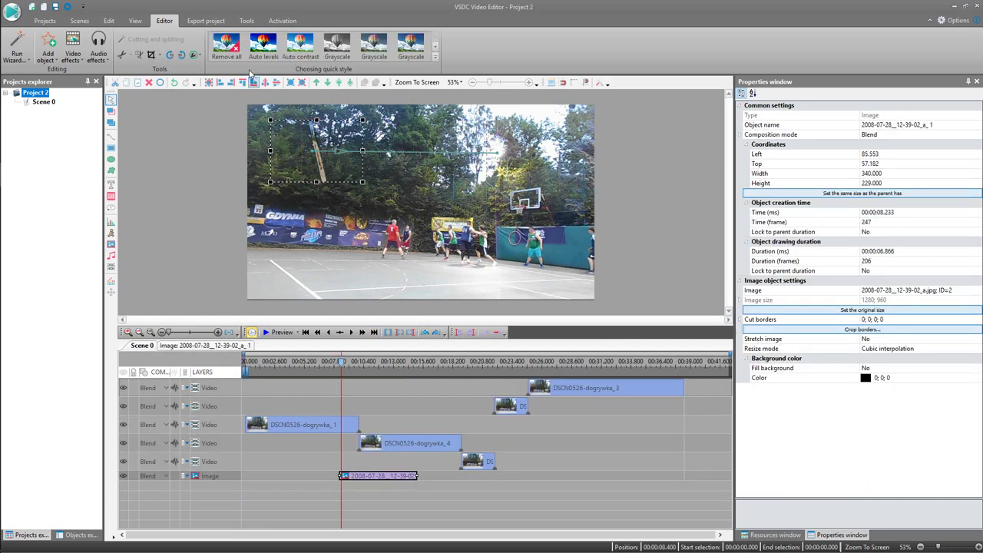
Try again to export the project to AVI with the frog image's single-segment movement
{"action": "left_click", "coordinate": [202, 21]}
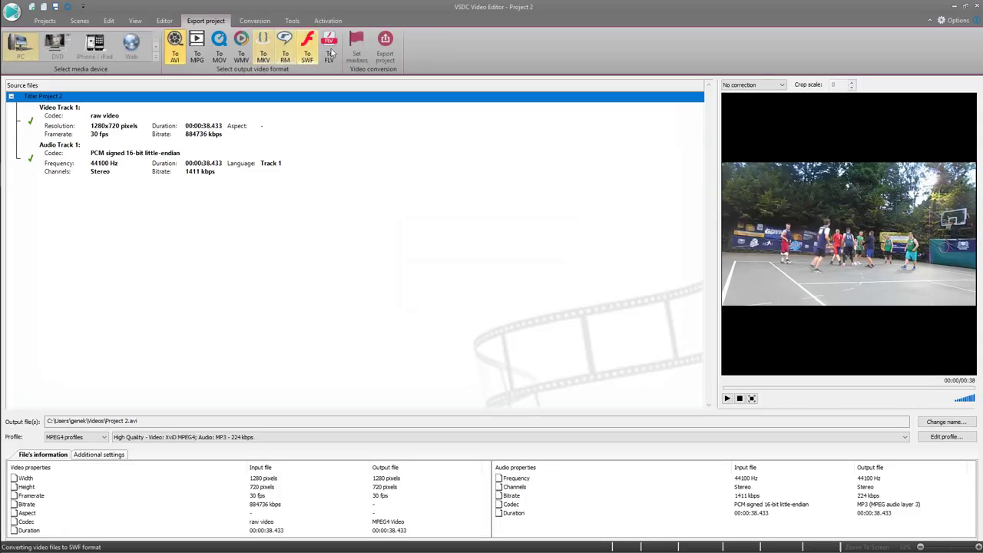
{"action": "left_click", "coordinate": [385, 55]}
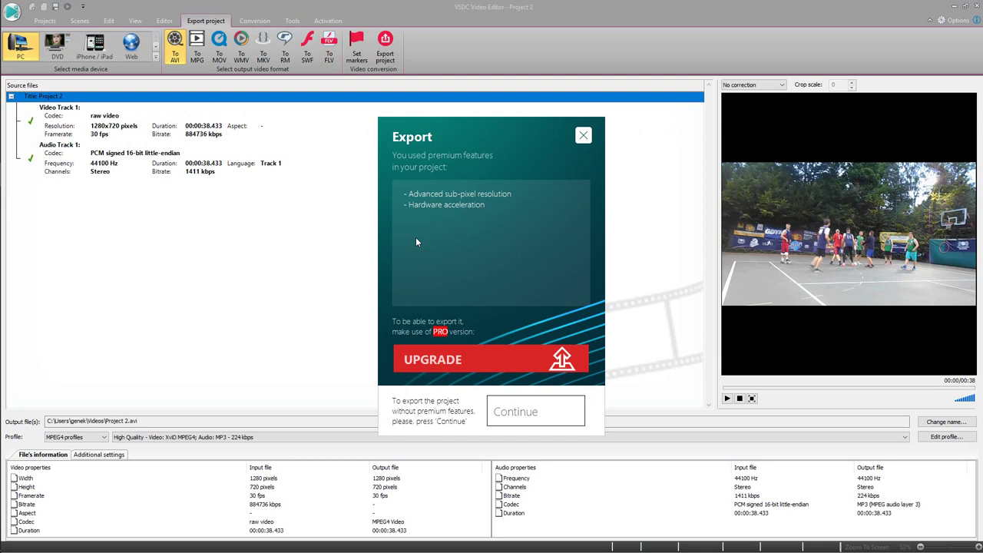
{"action": "left_click", "coordinate": [584, 137]}
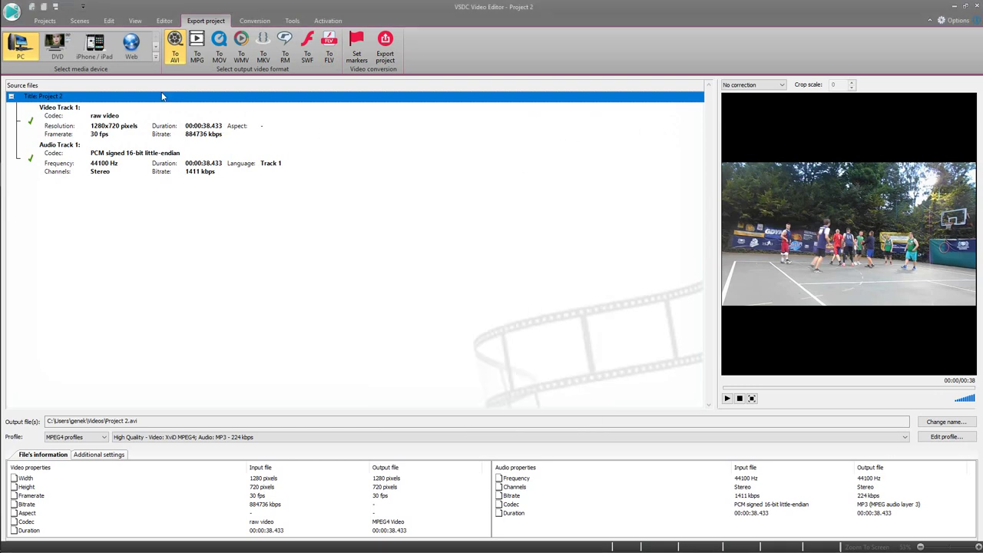
Check the frog image's animation at about 10.8 seconds in the scene and return the playhead to the beginning
{"action": "left_click", "coordinate": [165, 21]}
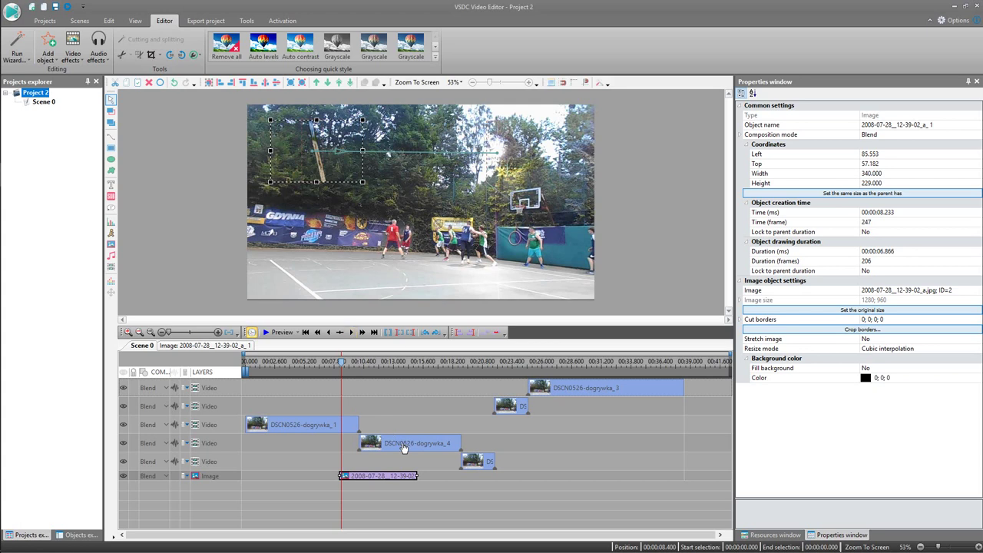
{"action": "mouse_move", "coordinate": [512, 413]}
{"action": "left_click", "coordinate": [366, 364]}
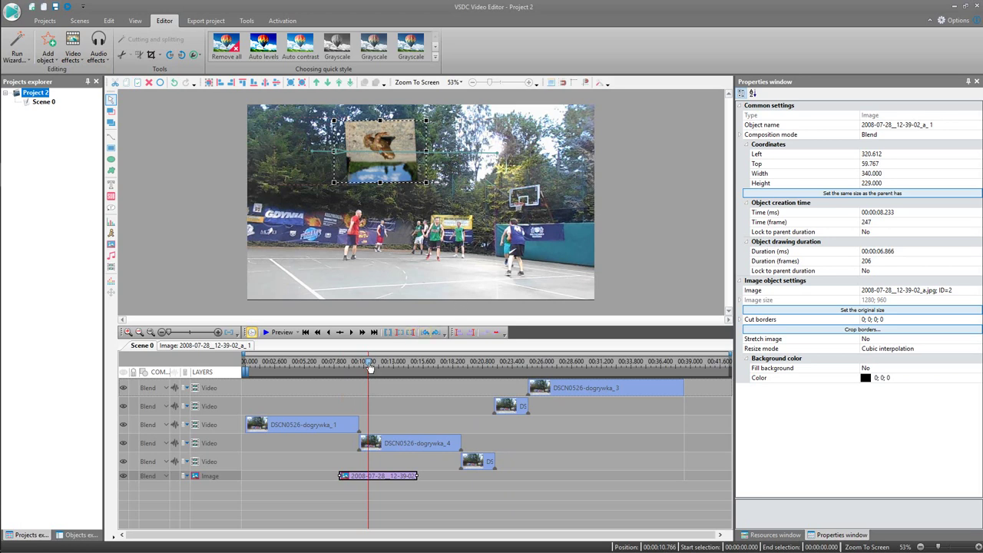
{"action": "left_click_drag", "start_coordinate": [370, 365], "coordinate": [246, 365]}
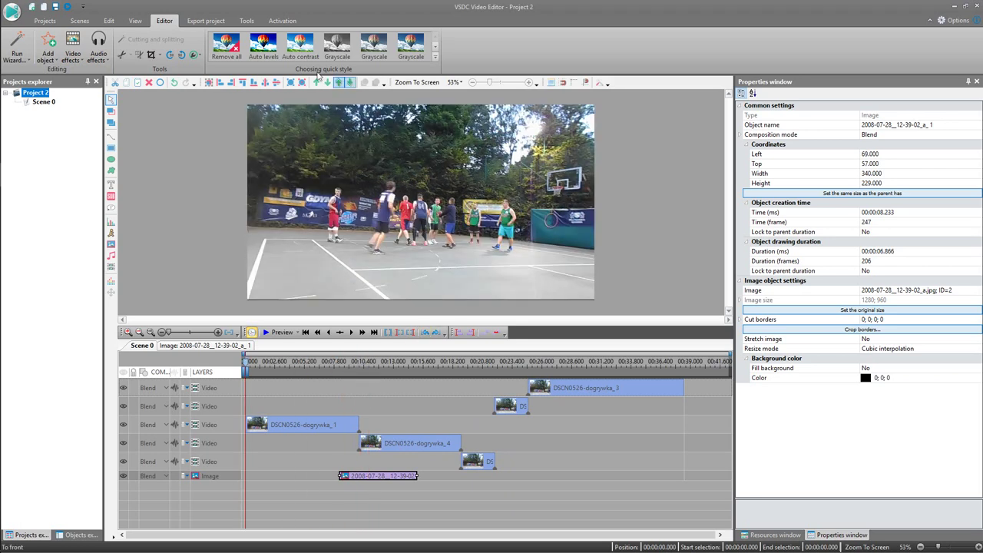
Export the project as Project 2.avi, continuing without the premium features
{"action": "left_click", "coordinate": [206, 21]}
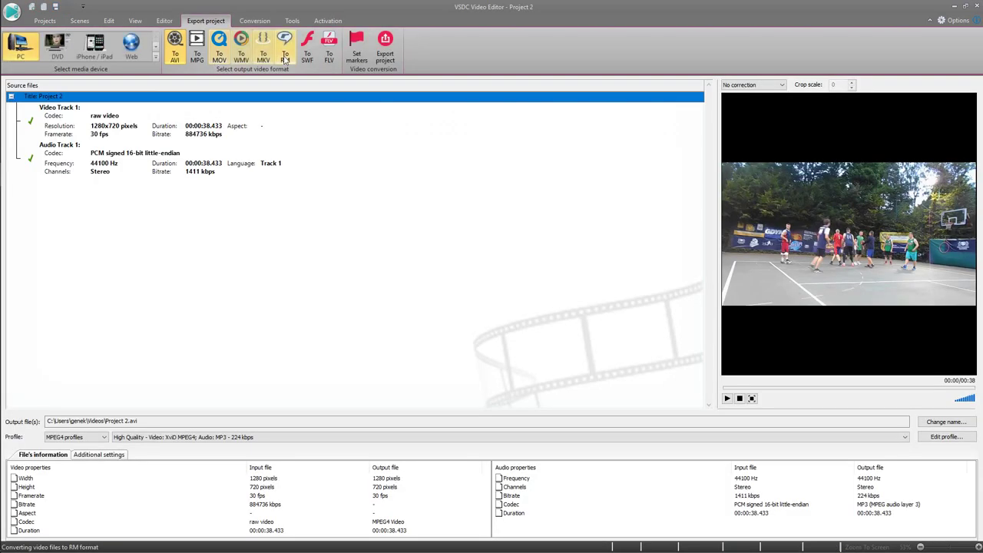
{"action": "left_click", "coordinate": [380, 53]}
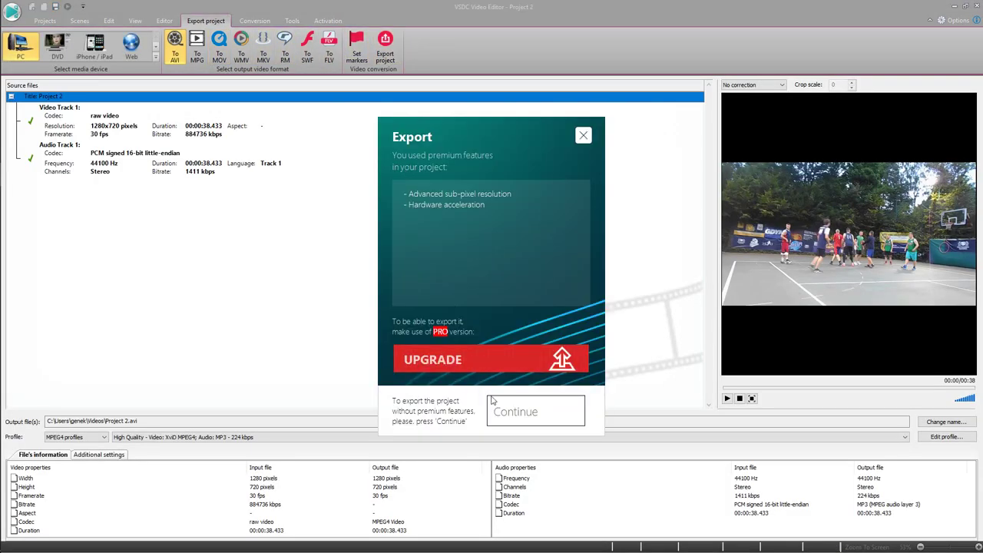
{"action": "left_click", "coordinate": [525, 415]}
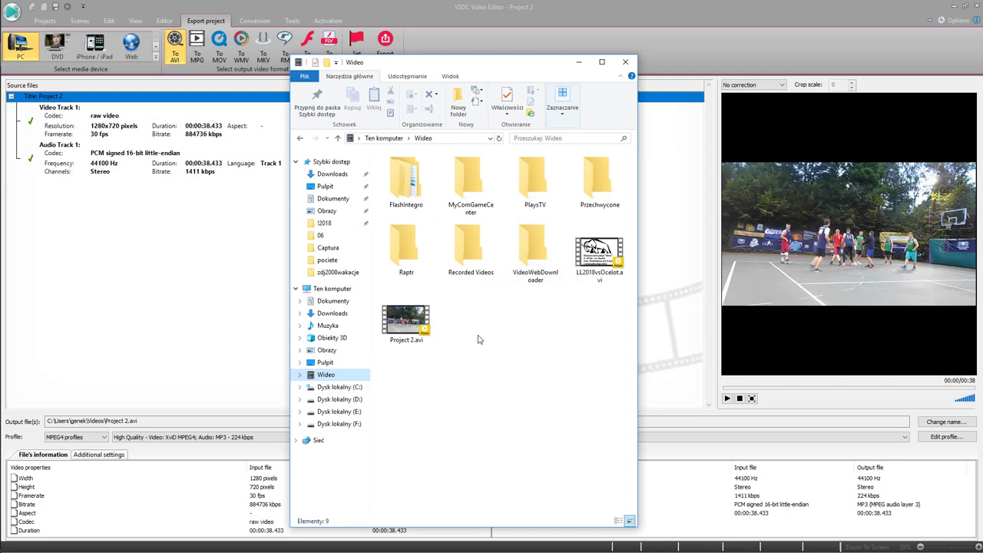
Play the exported Project 2.avi from the Wideo folder in PotPlayer and move the player window toward the middle of the desktop
{"action": "left_click", "coordinate": [405, 323]}
{"action": "double_click", "coordinate": [405, 323]}
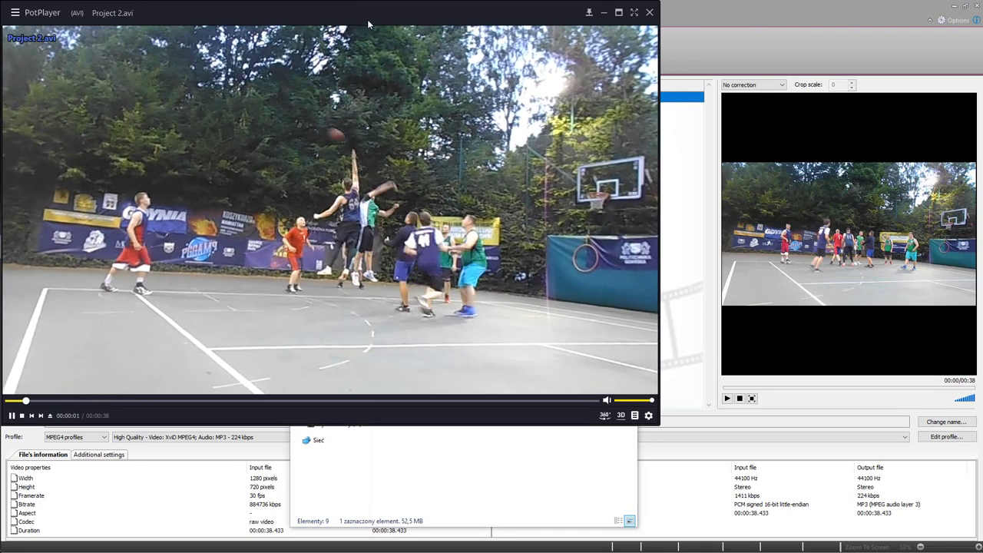
{"action": "left_click_drag", "start_coordinate": [367, 13], "coordinate": [471, 66]}
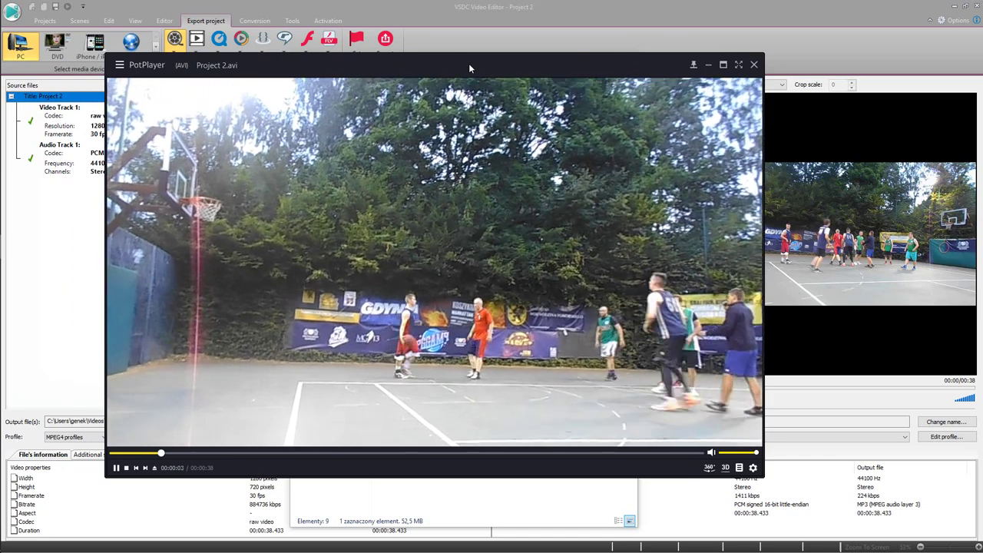